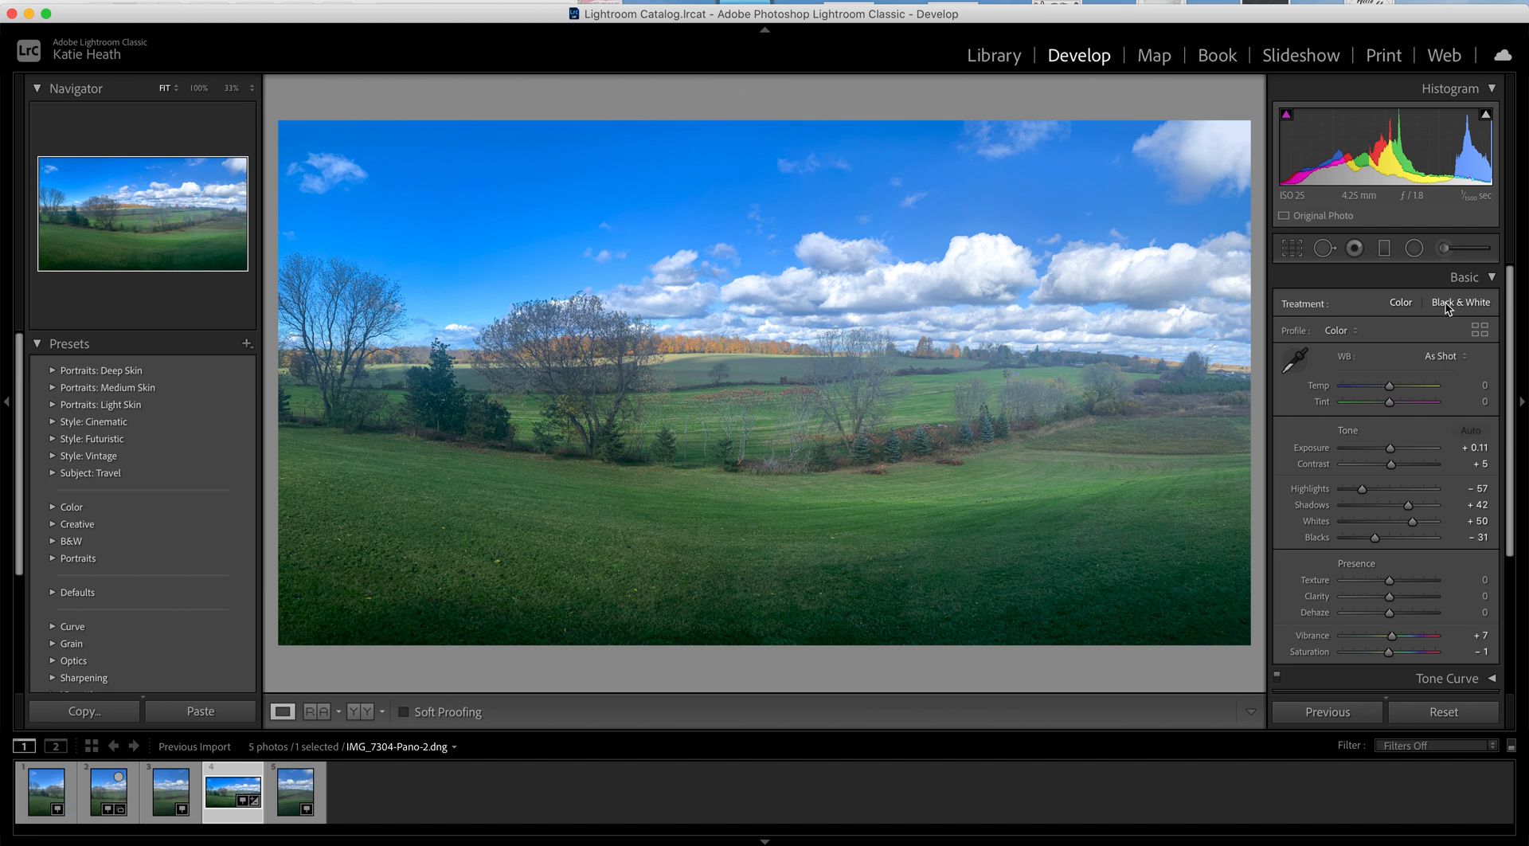
Preview the panorama in black and white, restore its color treatment, and set Exposure to +0.15.
left_click(1455, 304)
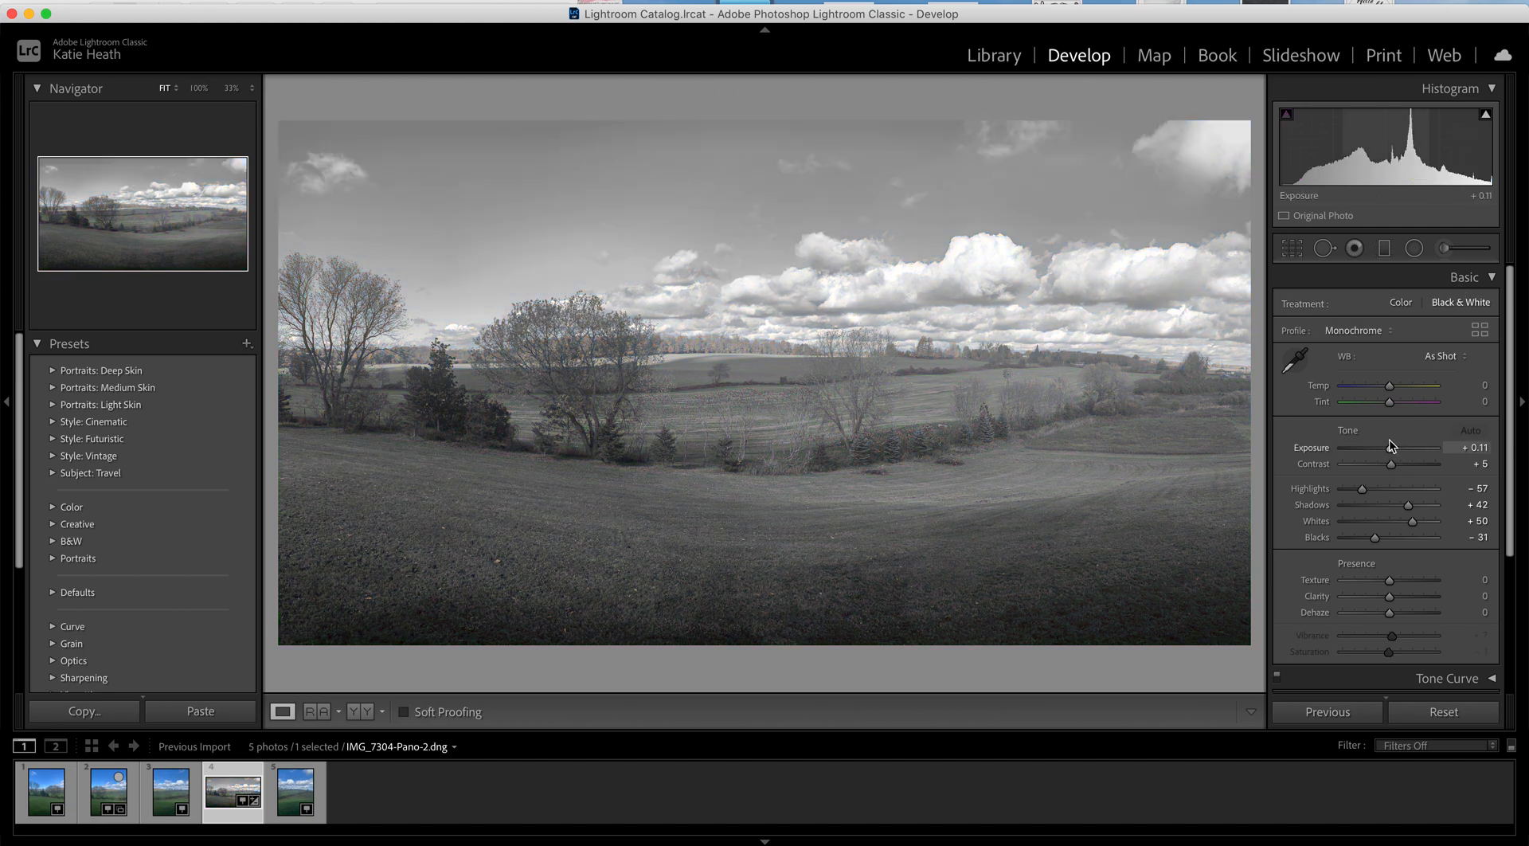
left_click(1402, 302)
left_click(1392, 450)
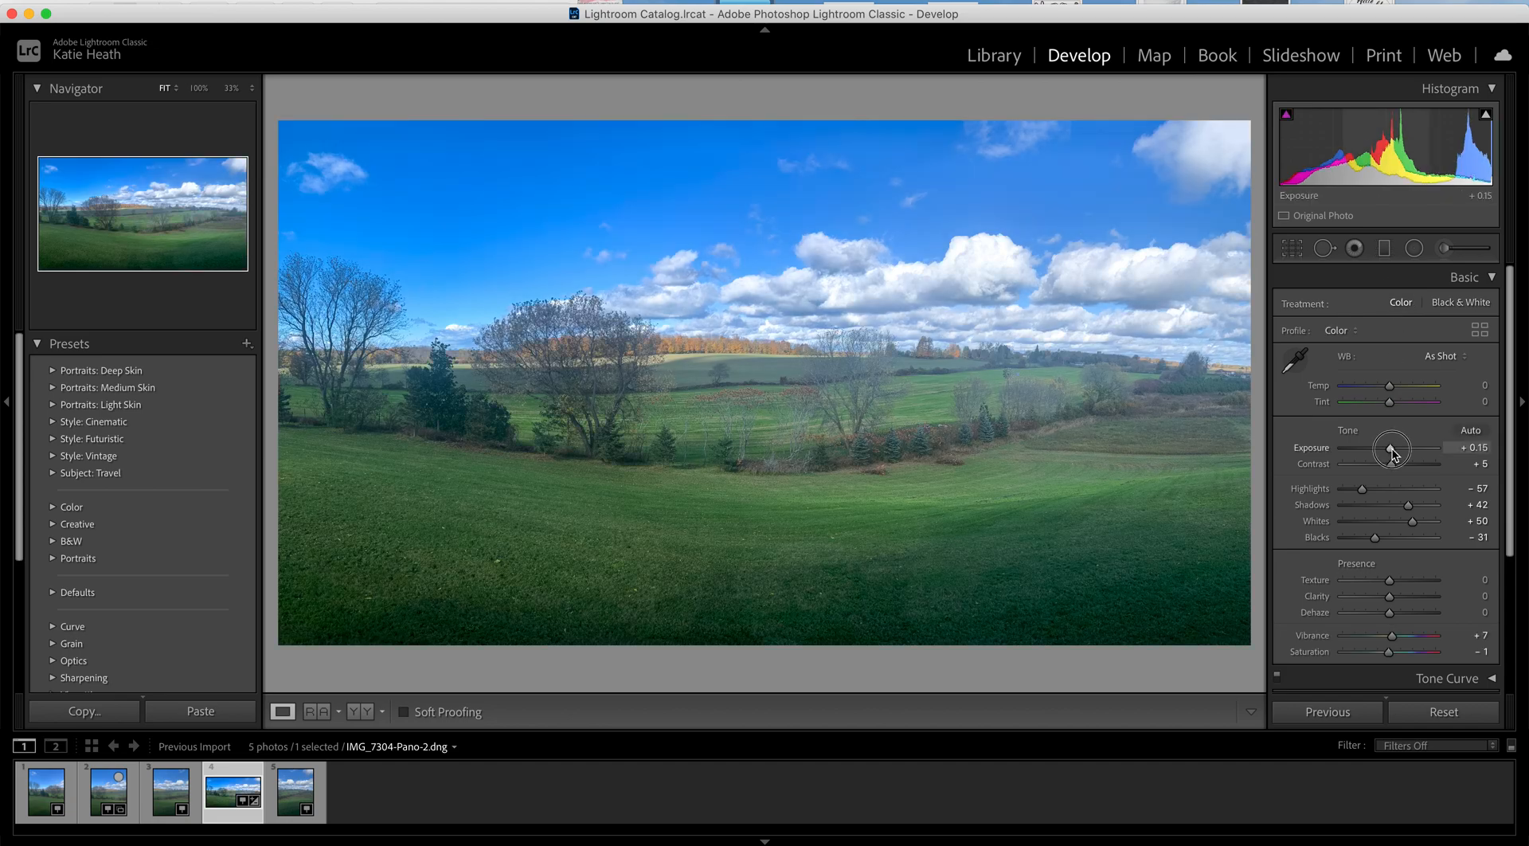
left_click_drag(1392, 451, 1392, 453)
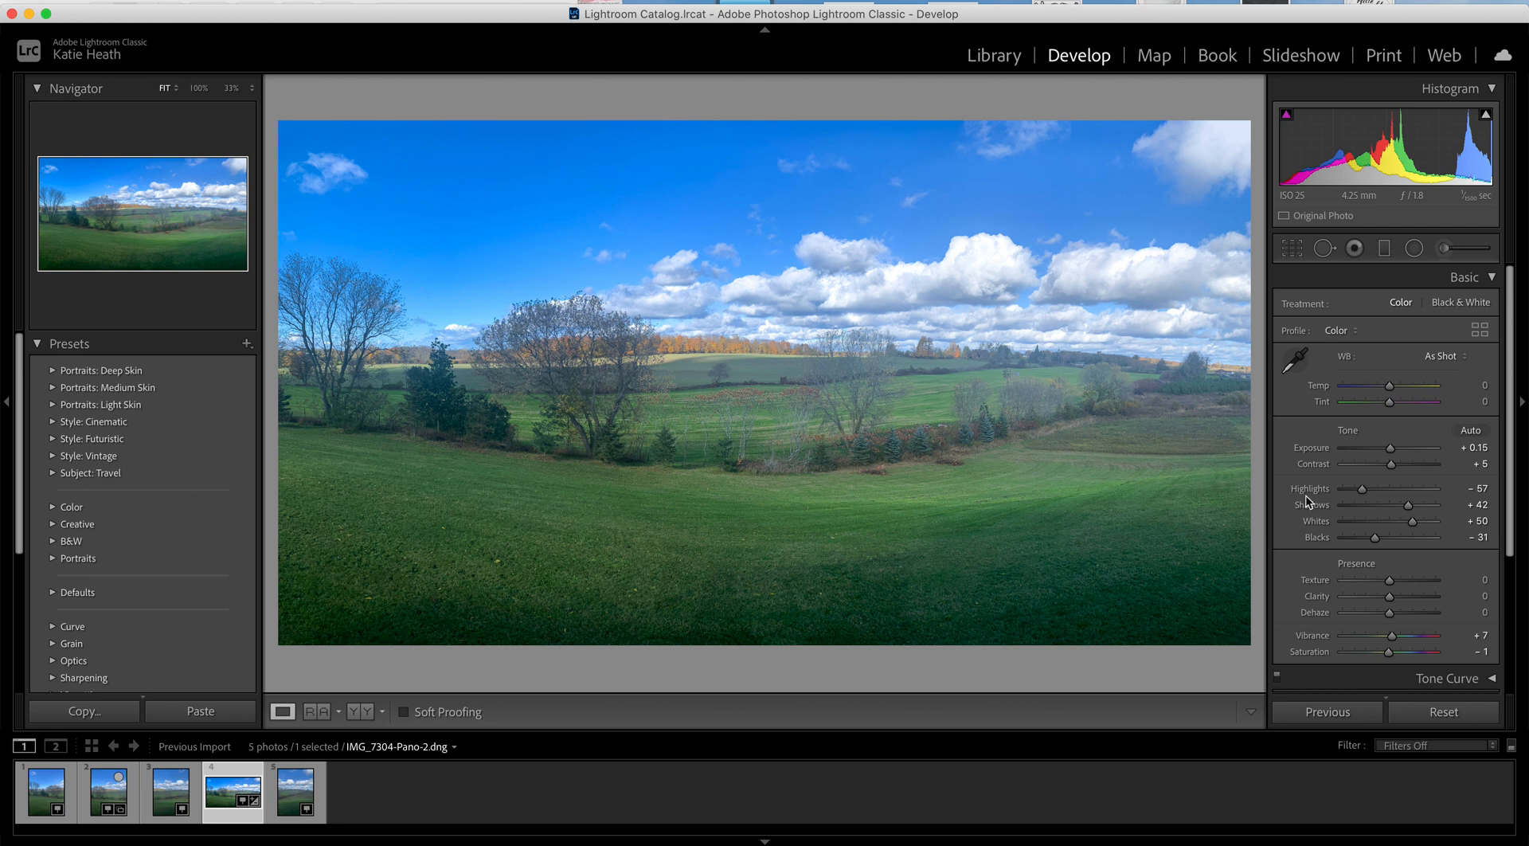
Convert the field panorama to the Black & White treatment.
scroll(1425, 394, "down", 2)
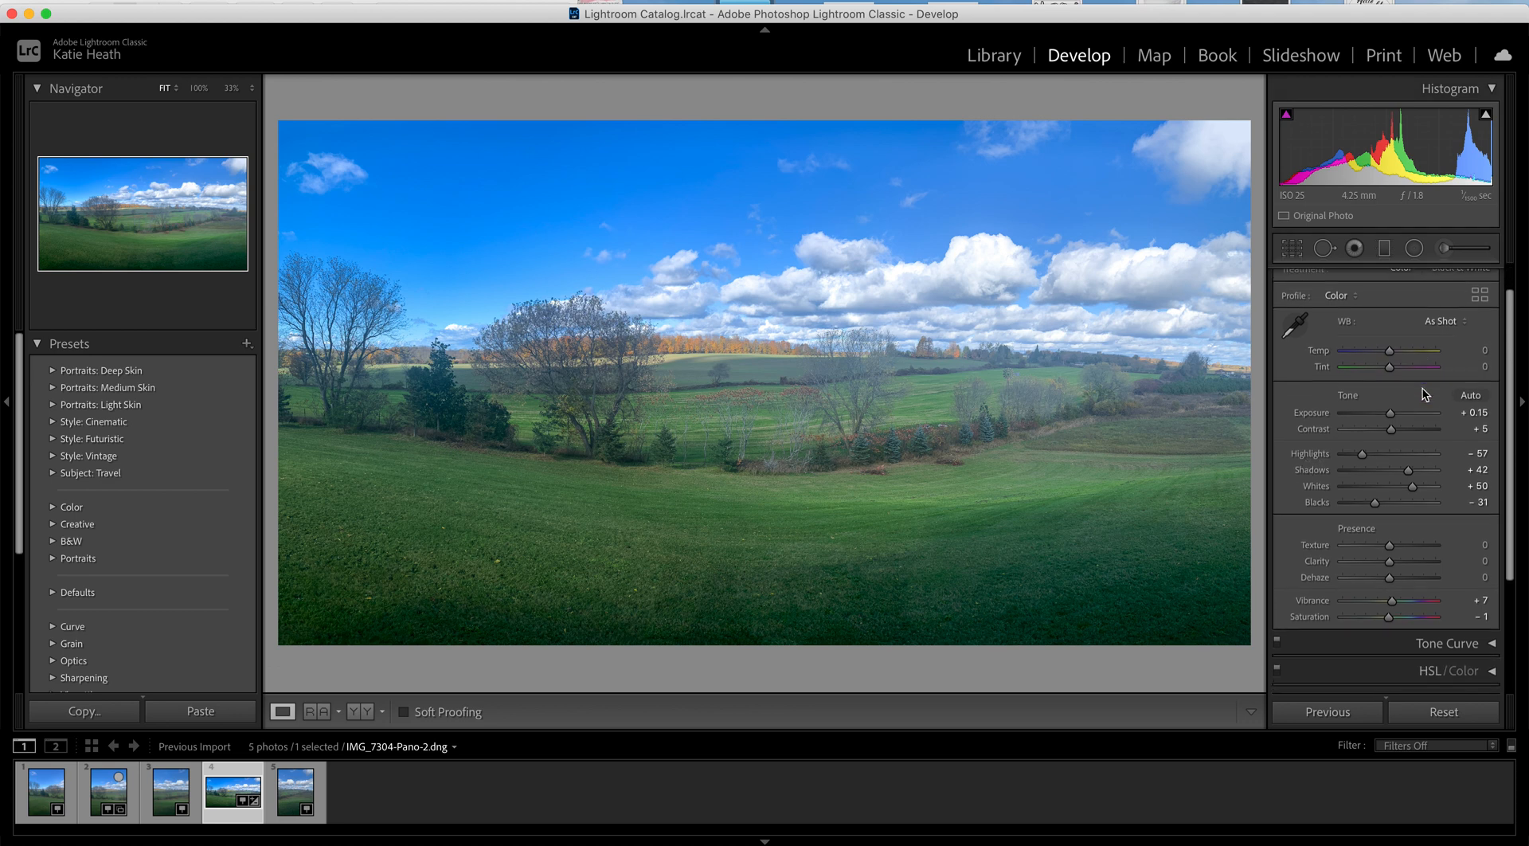
scroll(1425, 394, "down", 8)
scroll(1425, 394, "up", 9)
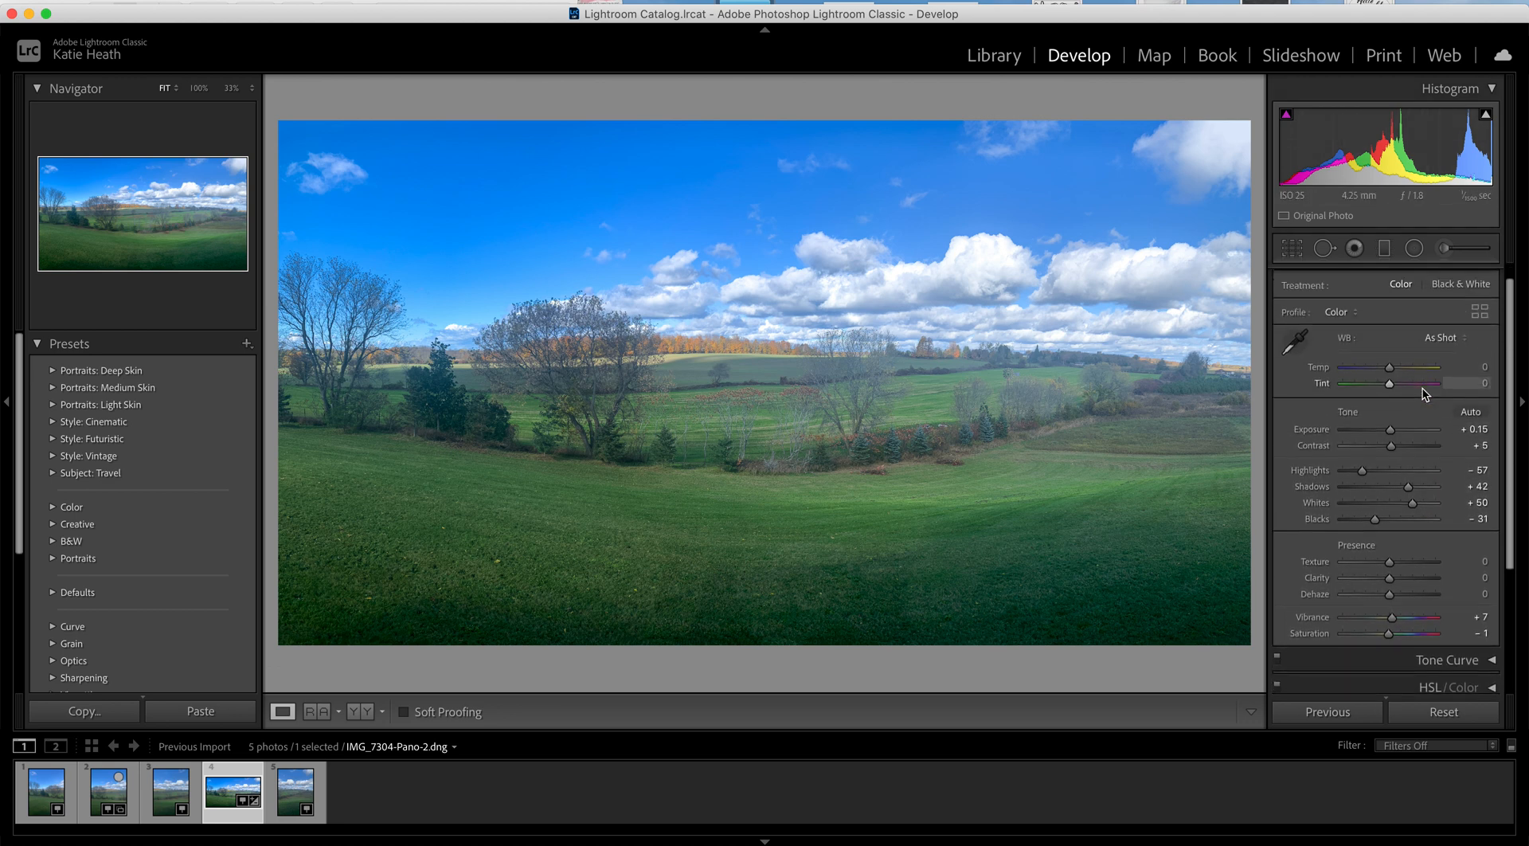
scroll(1425, 393, "up", 2)
left_click(1461, 302)
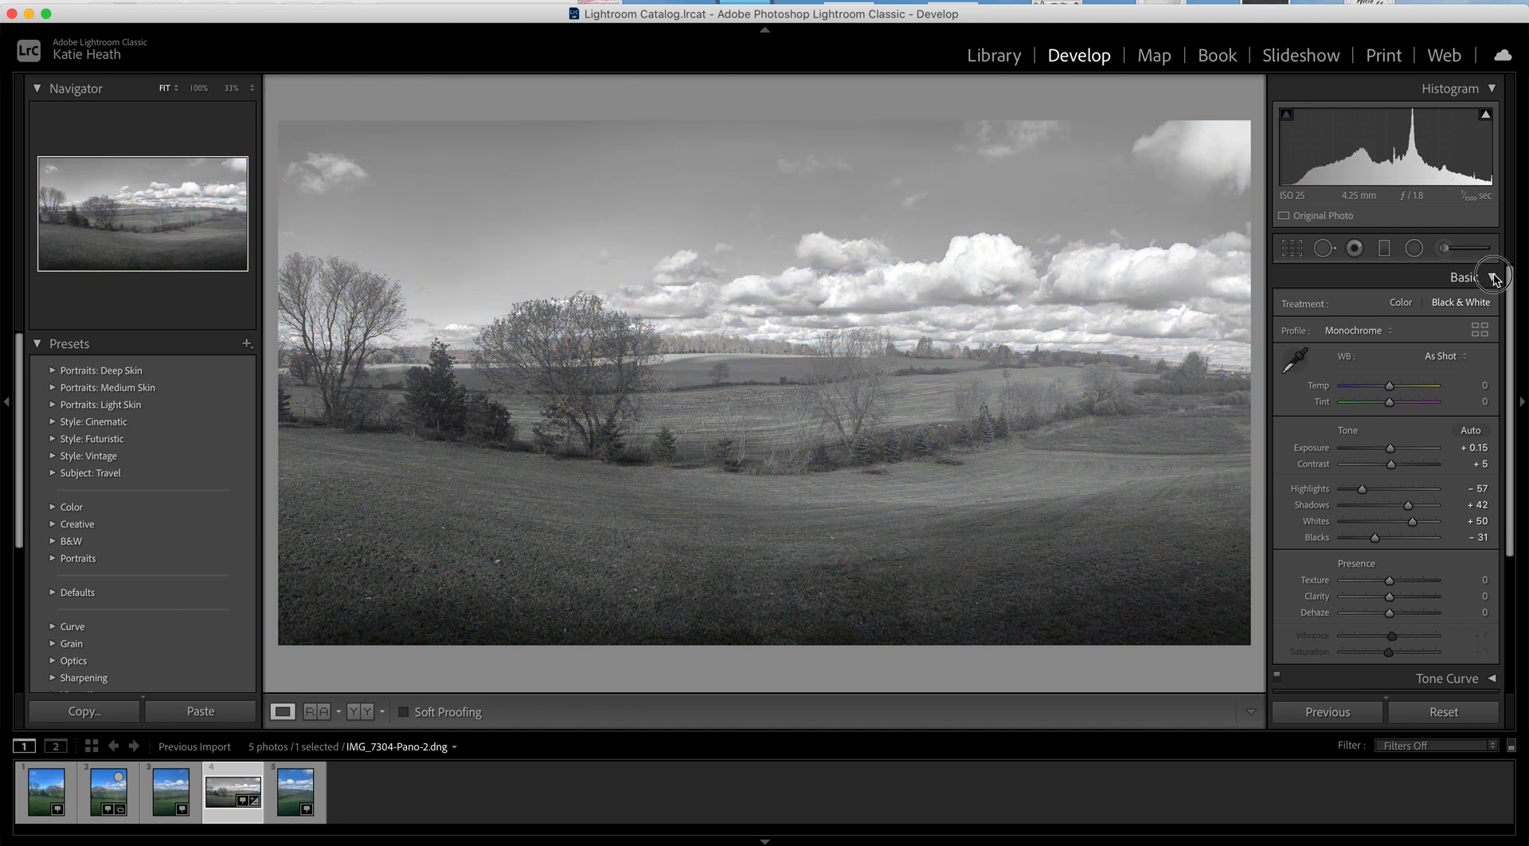
Set the Black & White Mix to Red -12, Orange -89, Yellow +39, Green -33 and Blue +29.
left_click(1494, 278)
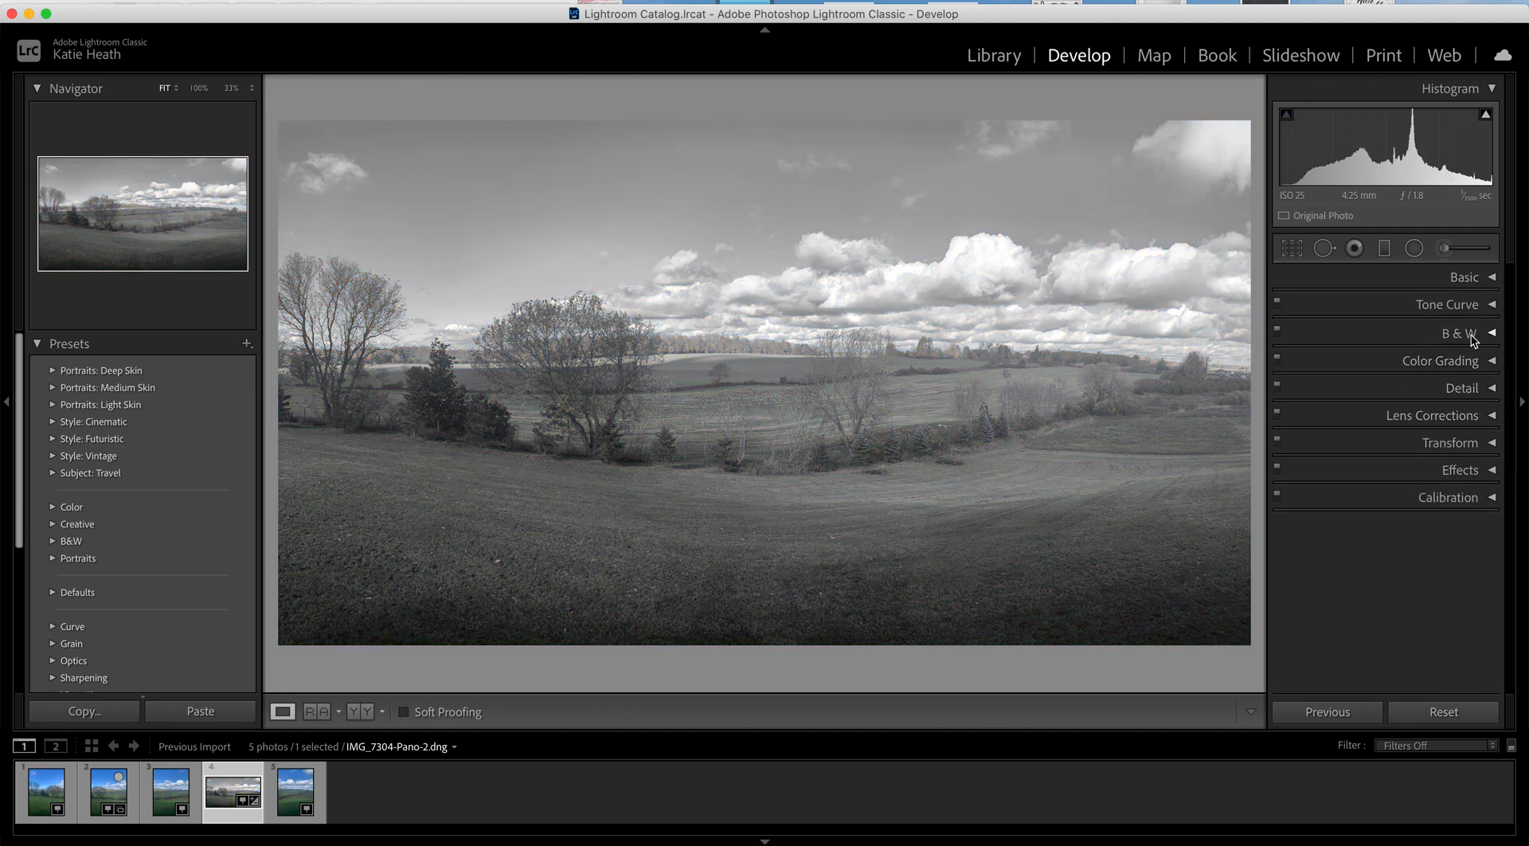
left_click(1481, 335)
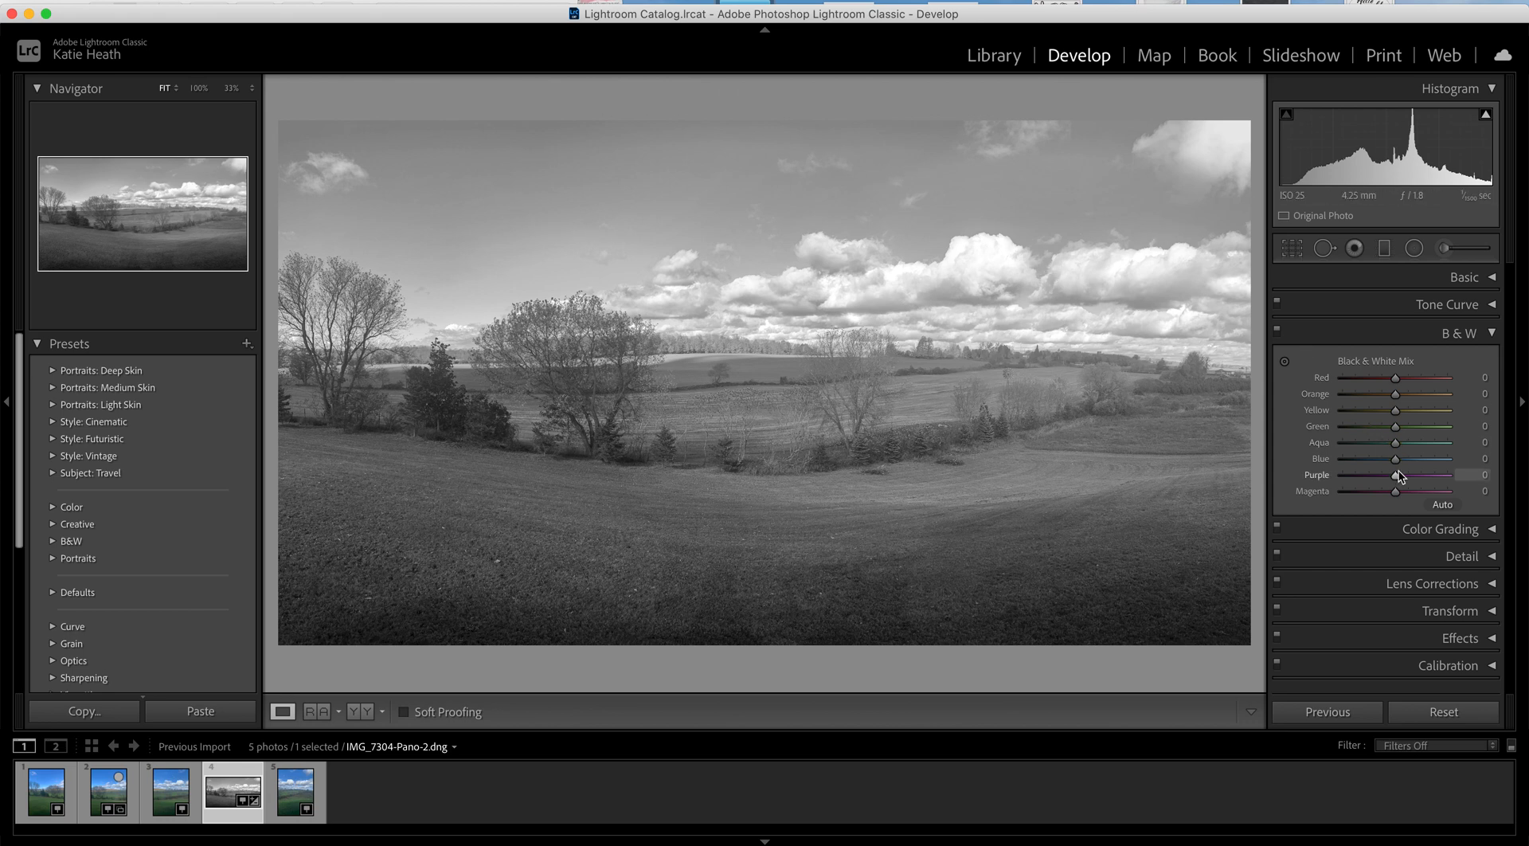
left_click_drag(1397, 459, 1379, 429)
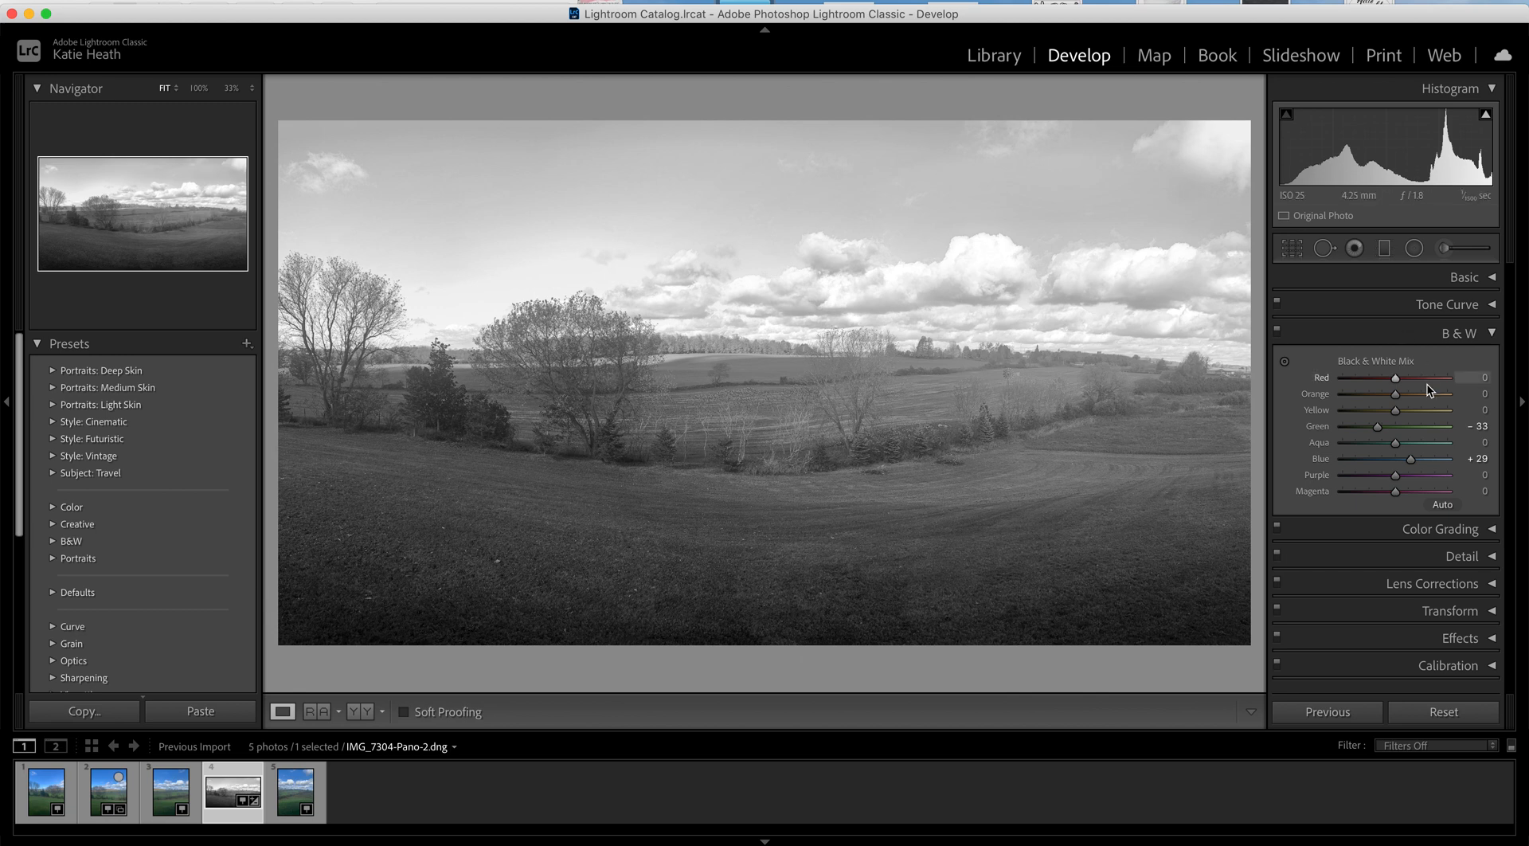
left_click_drag(1396, 376, 1417, 410)
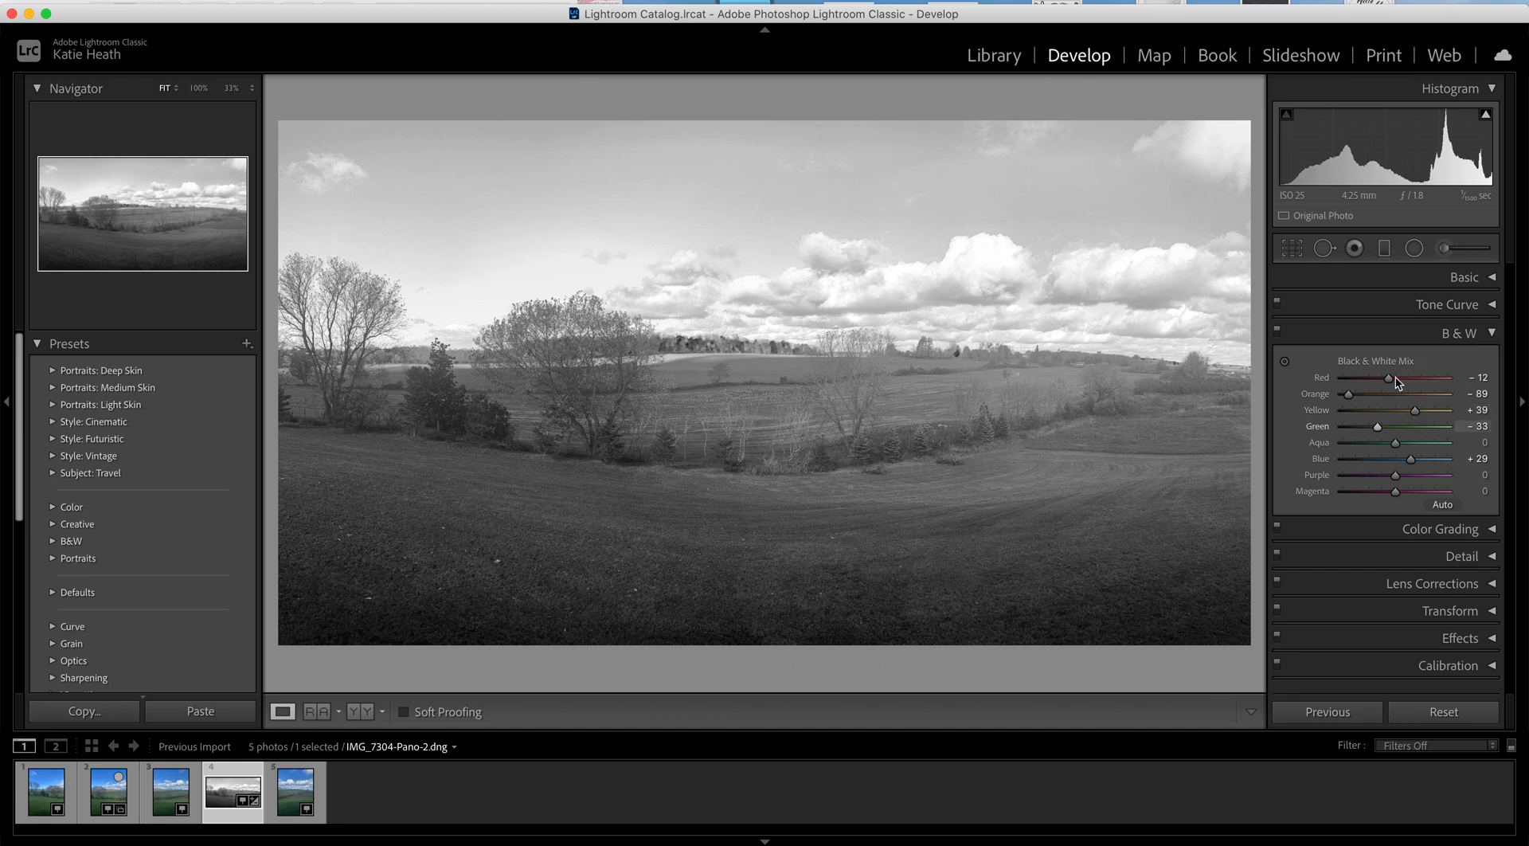
left_click(1495, 338)
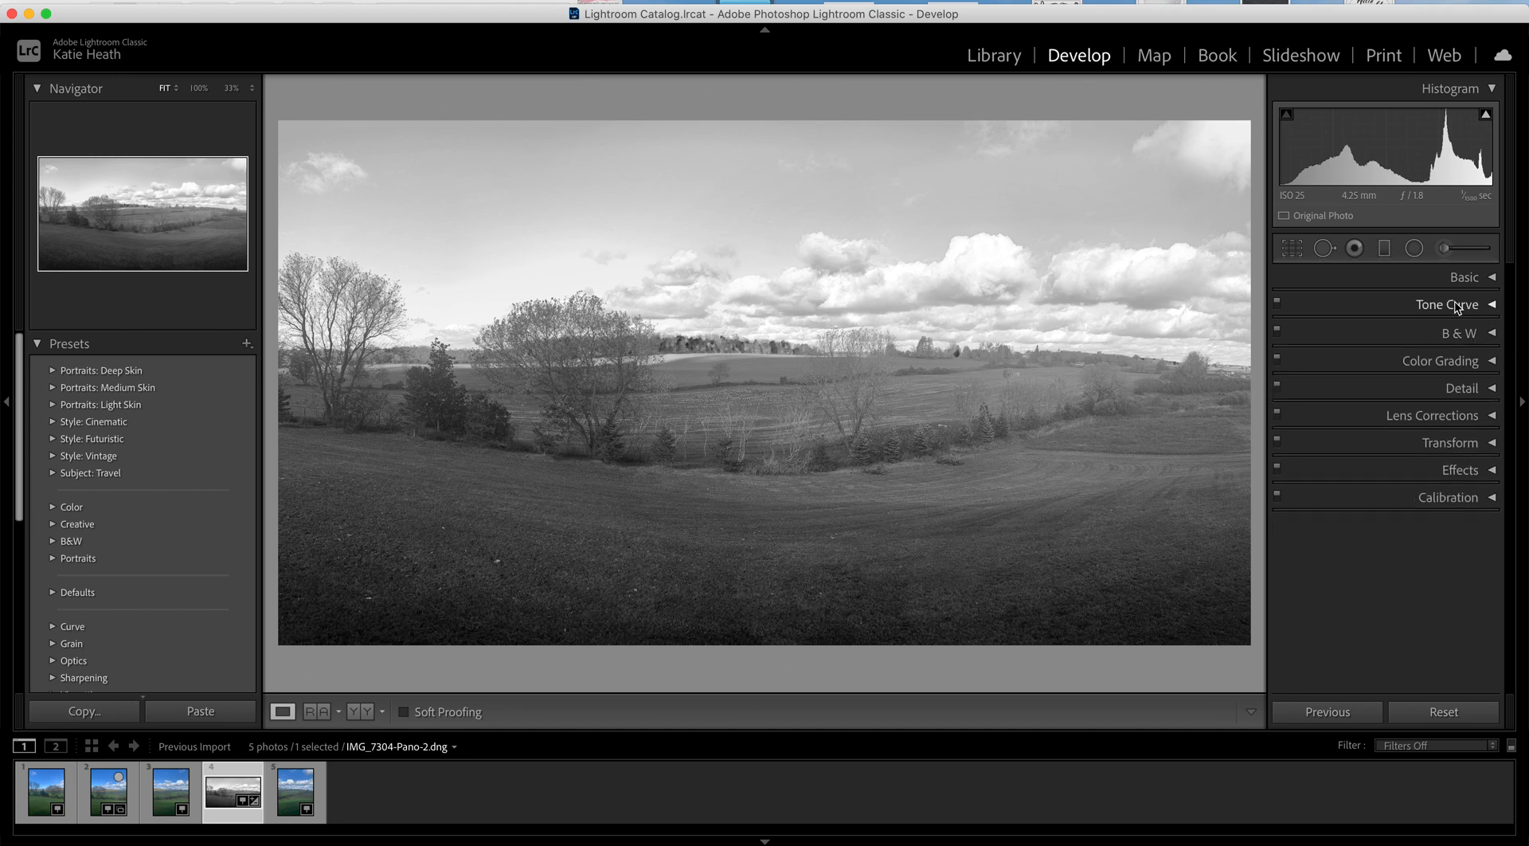
Set up an adjustment brush with a pink-purple tint of hue 299 and saturation 48, and Contrast 16.
left_click(1461, 254)
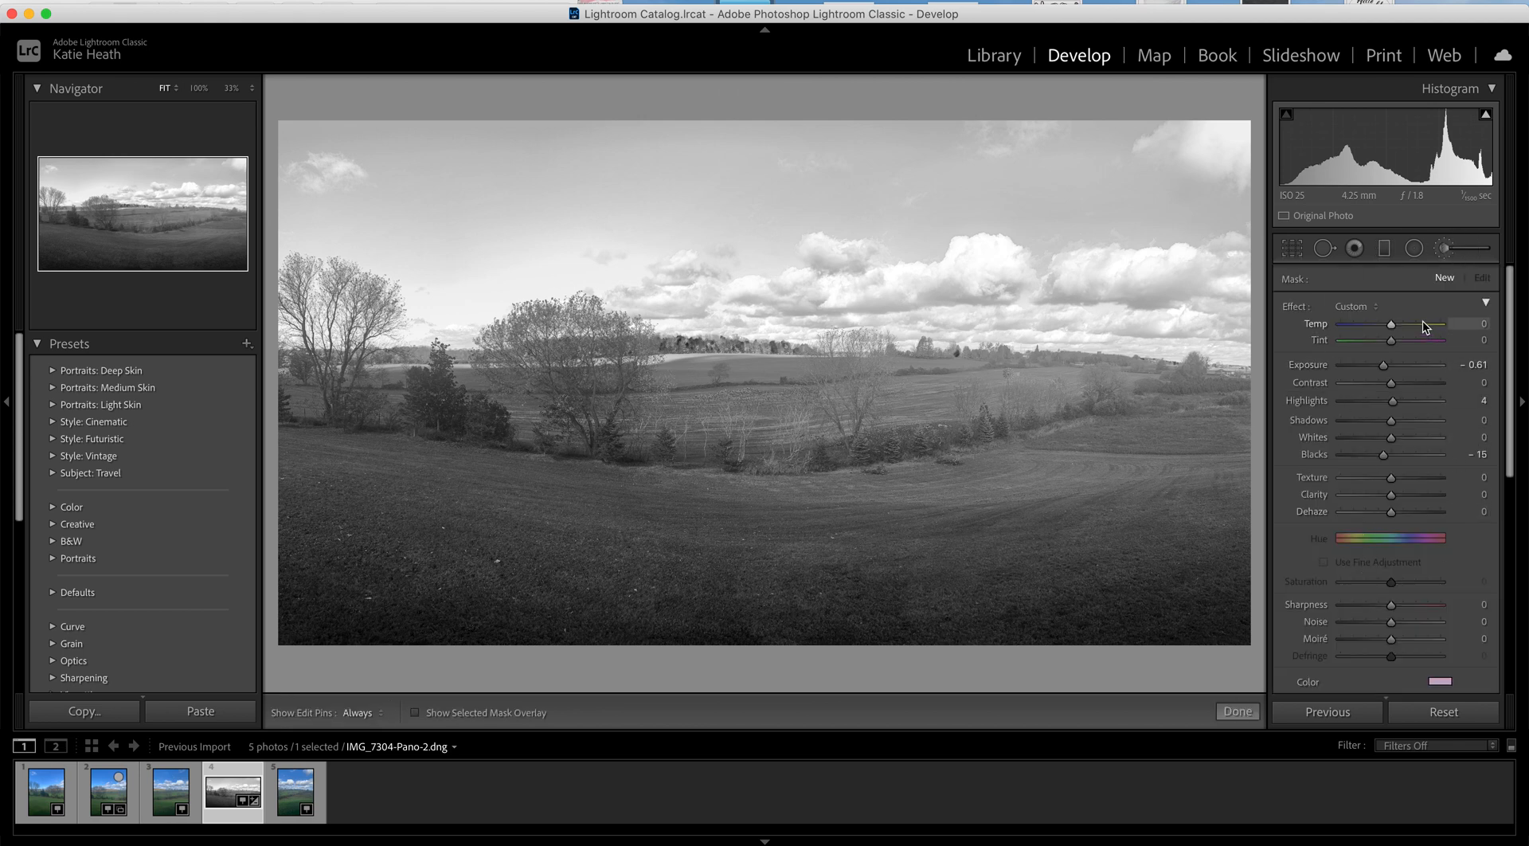
scroll(1422, 320, "down", 2)
scroll(1423, 320, "up", 1)
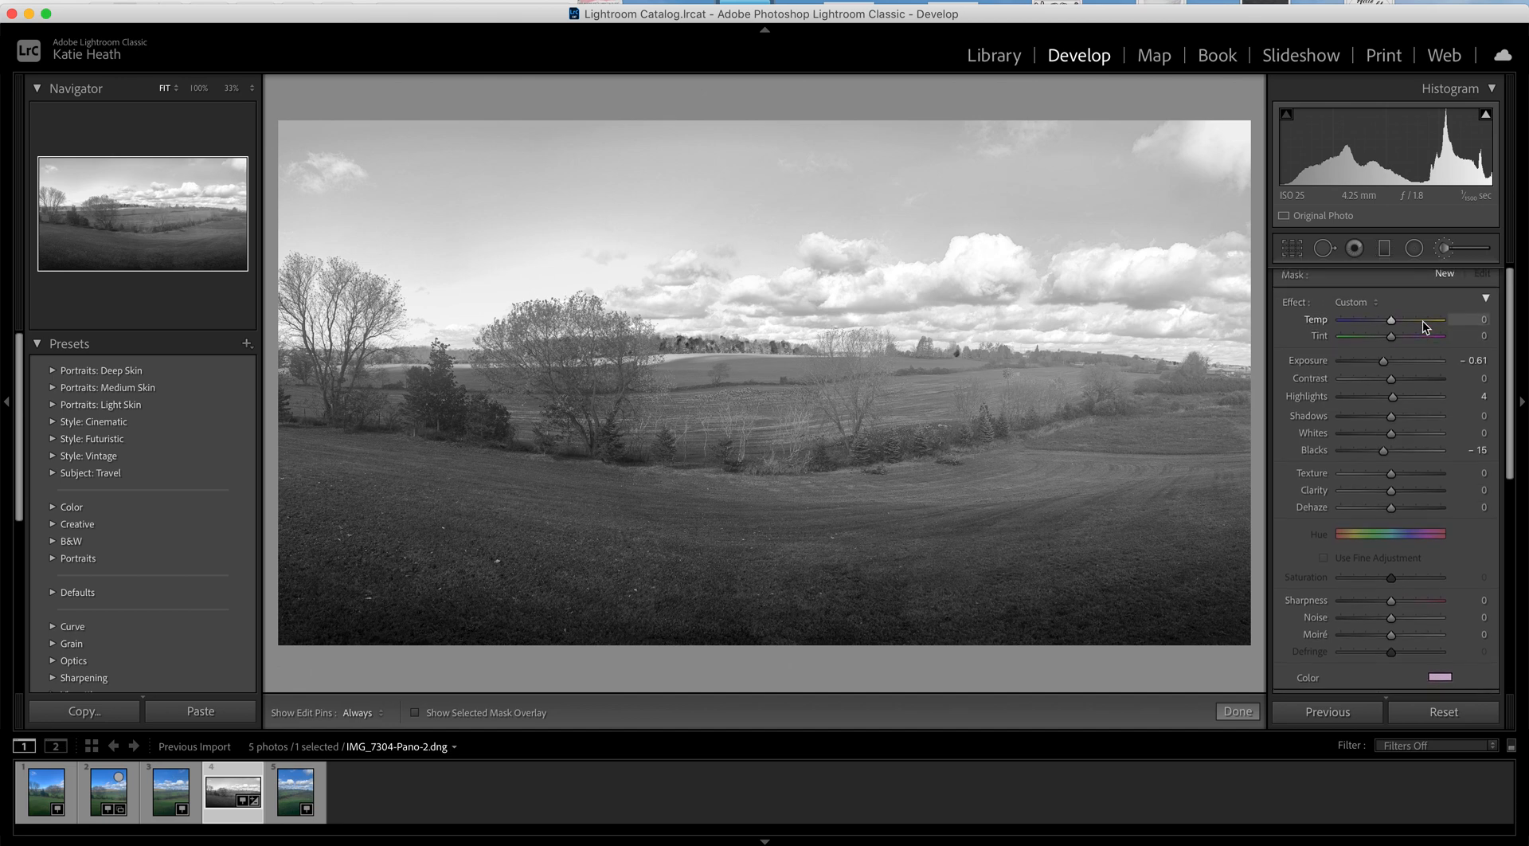
left_click(1449, 677)
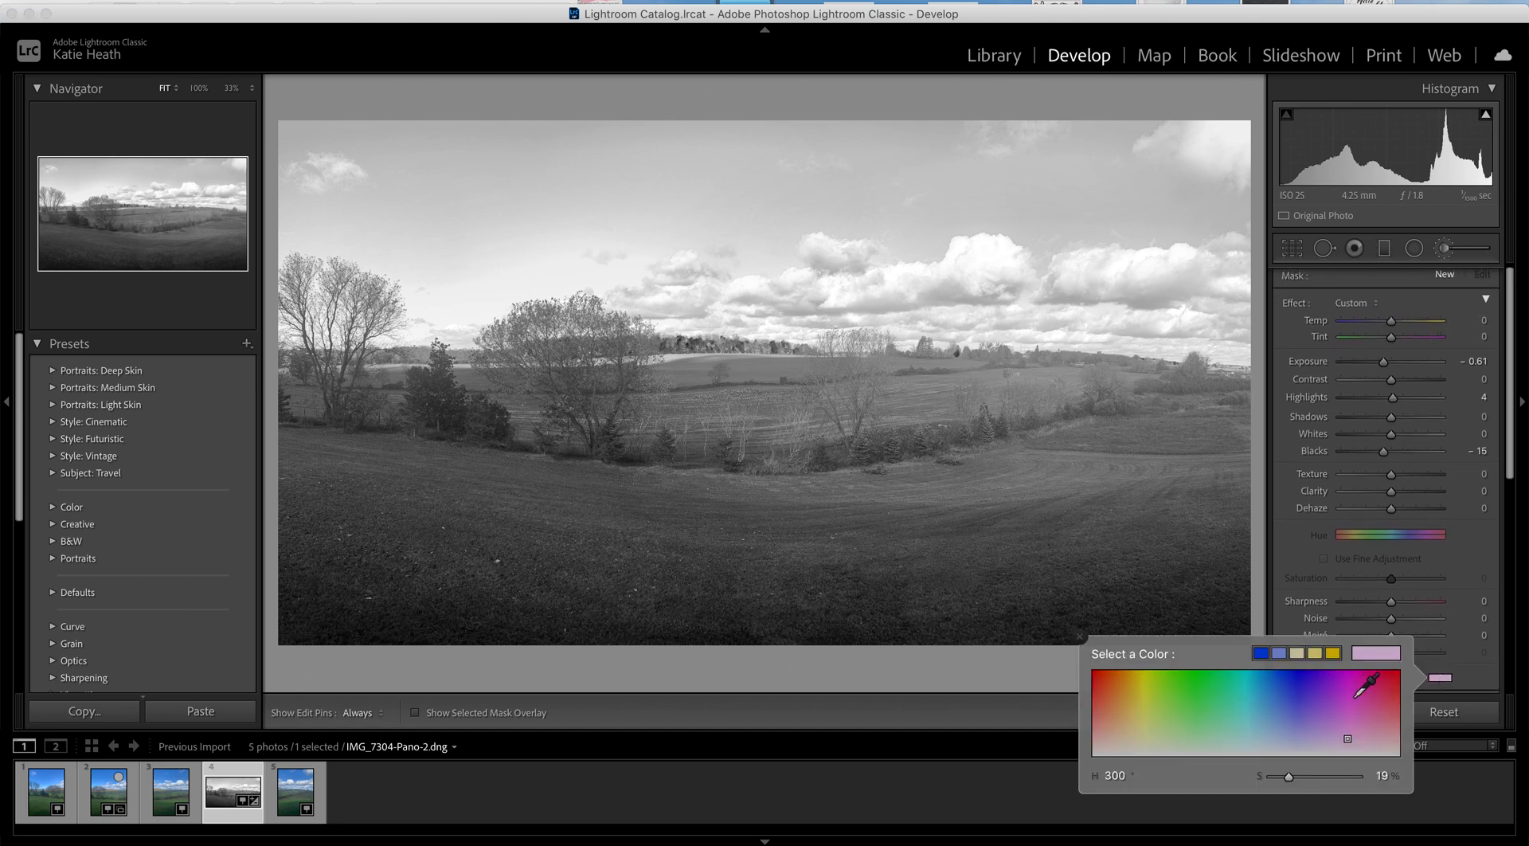
left_click(1347, 715)
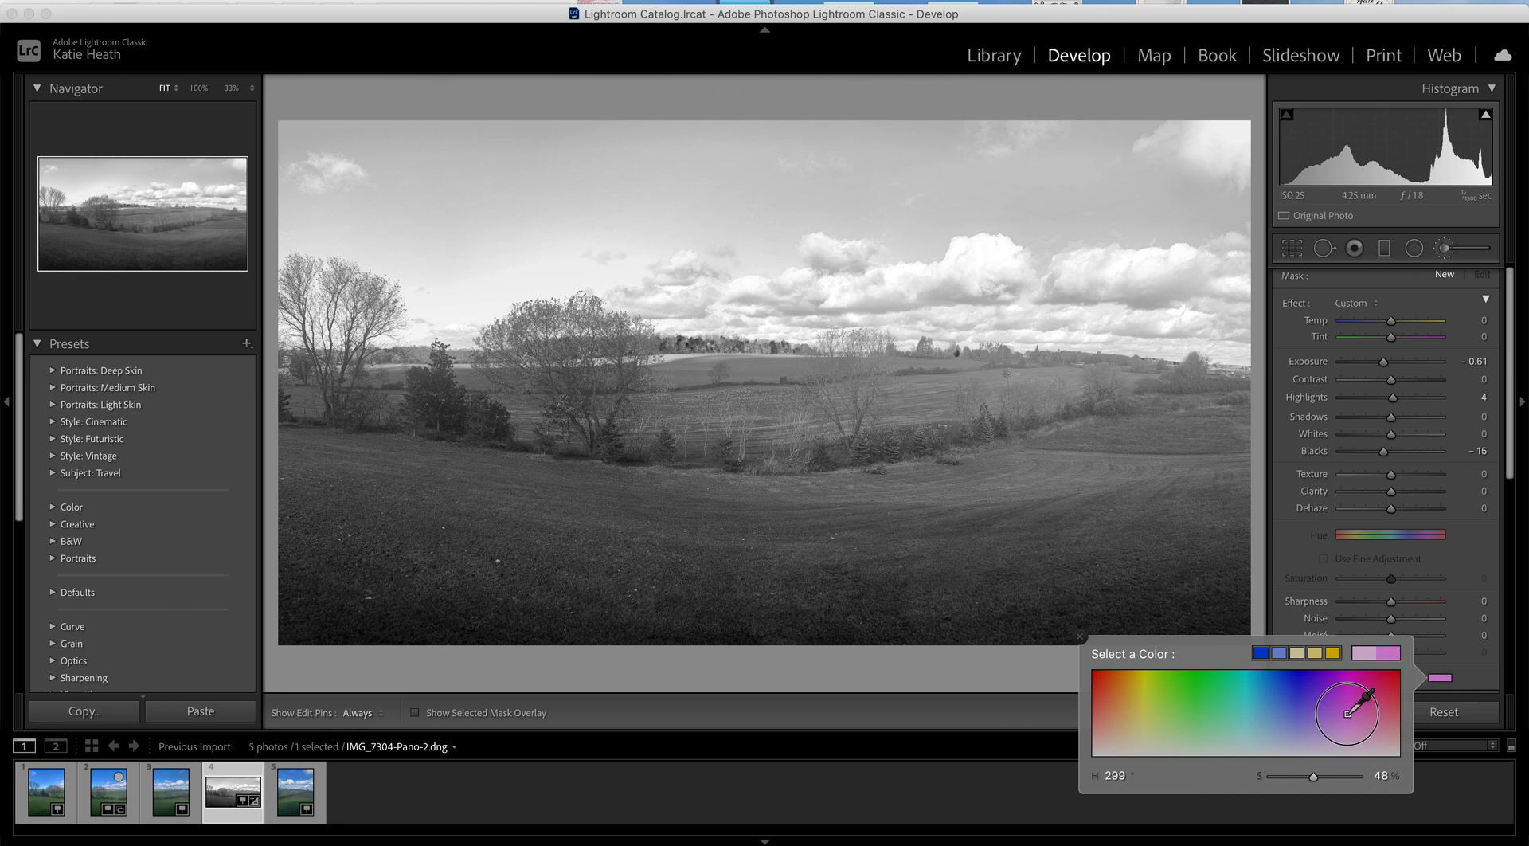
left_click(1475, 543)
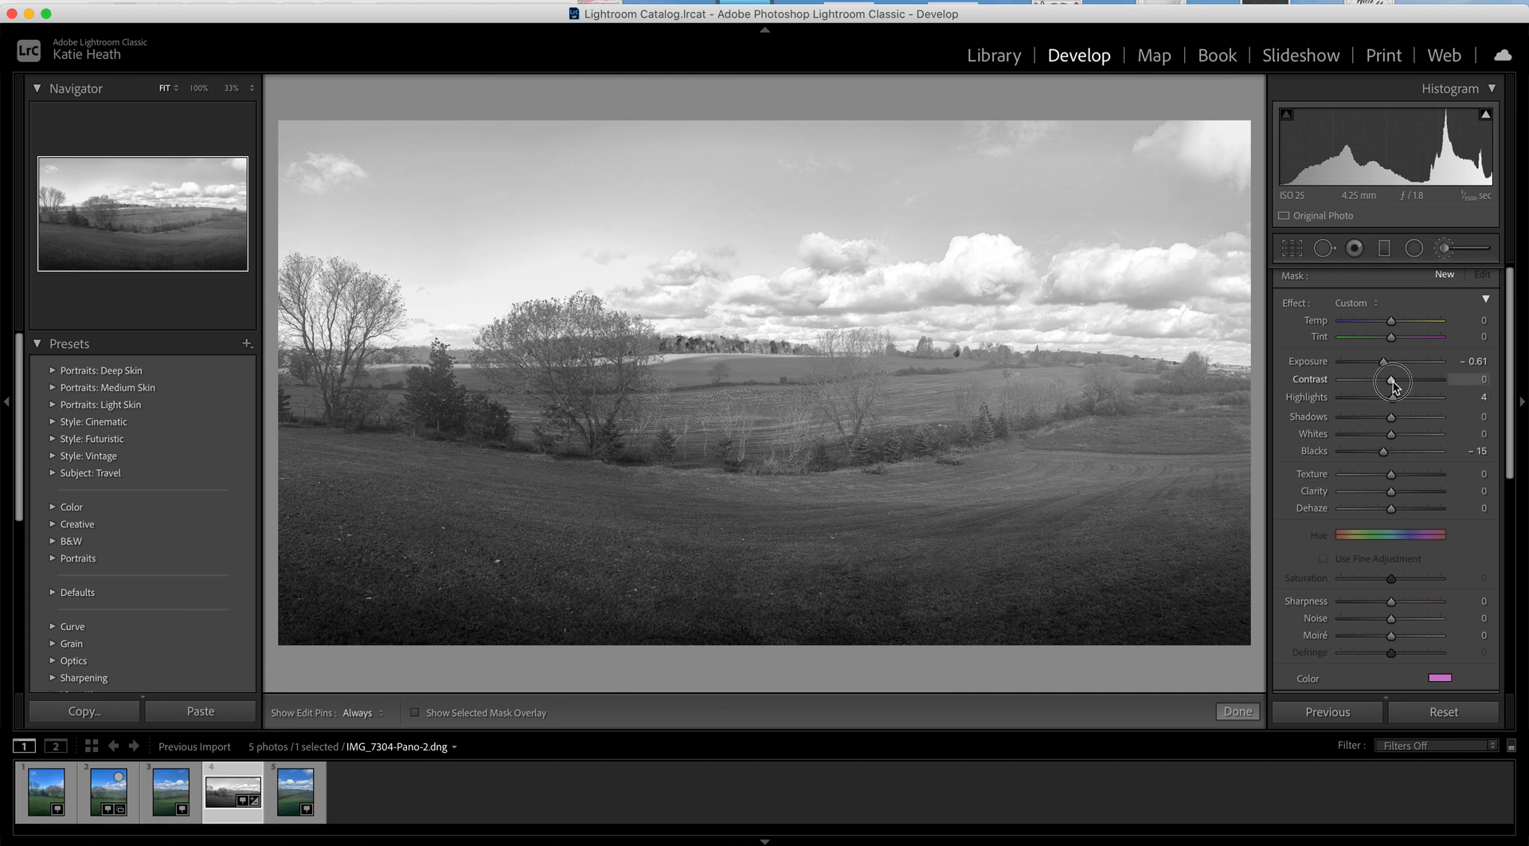
left_click_drag(1393, 382, 1400, 382)
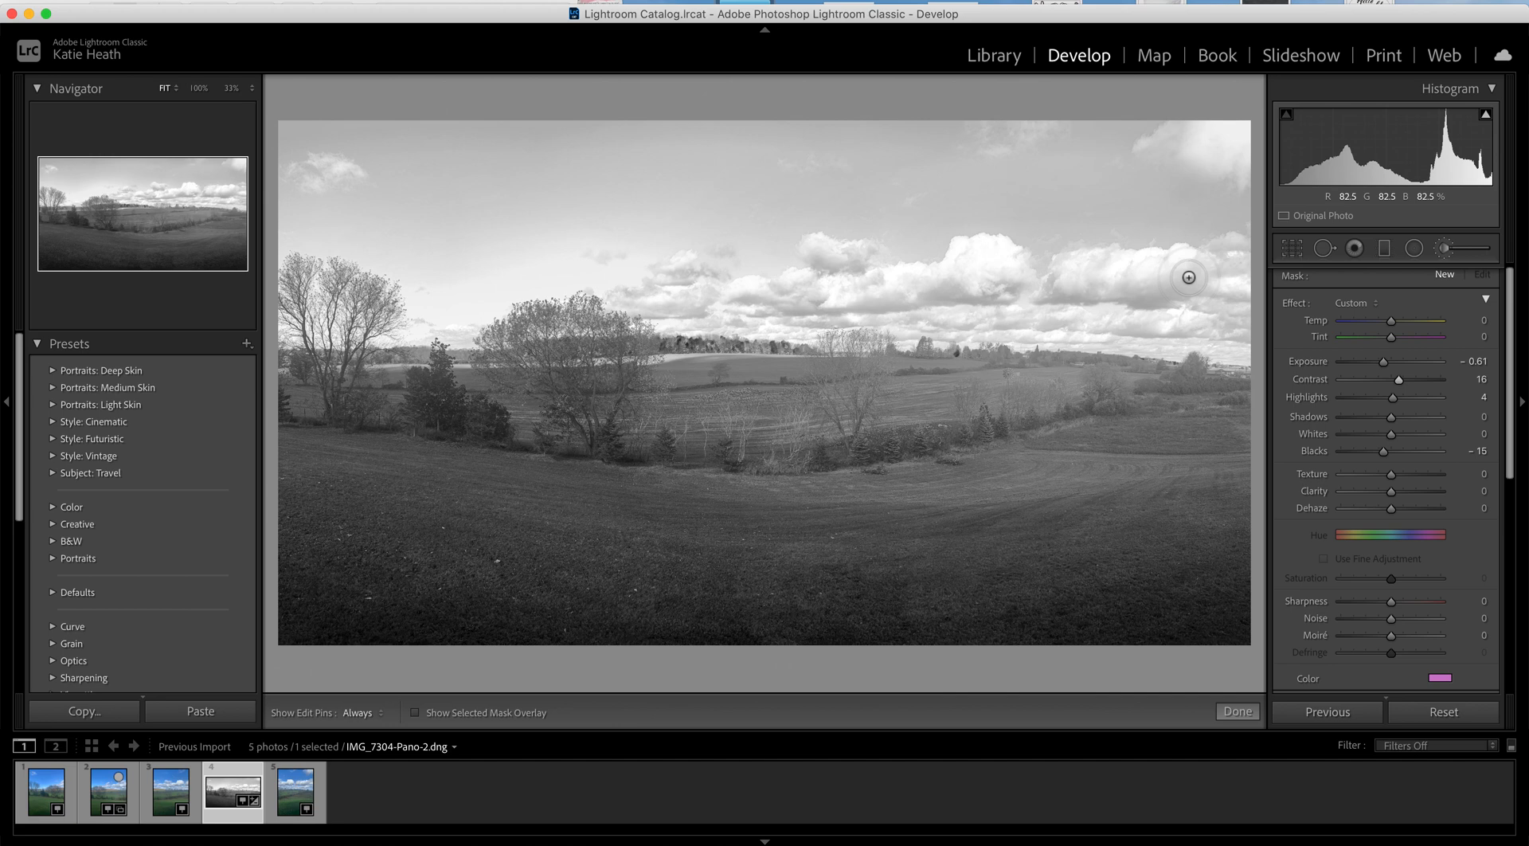
Paint the adjustment over the six small evergreens along the edge of the field at 100% zoom.
left_click(198, 89)
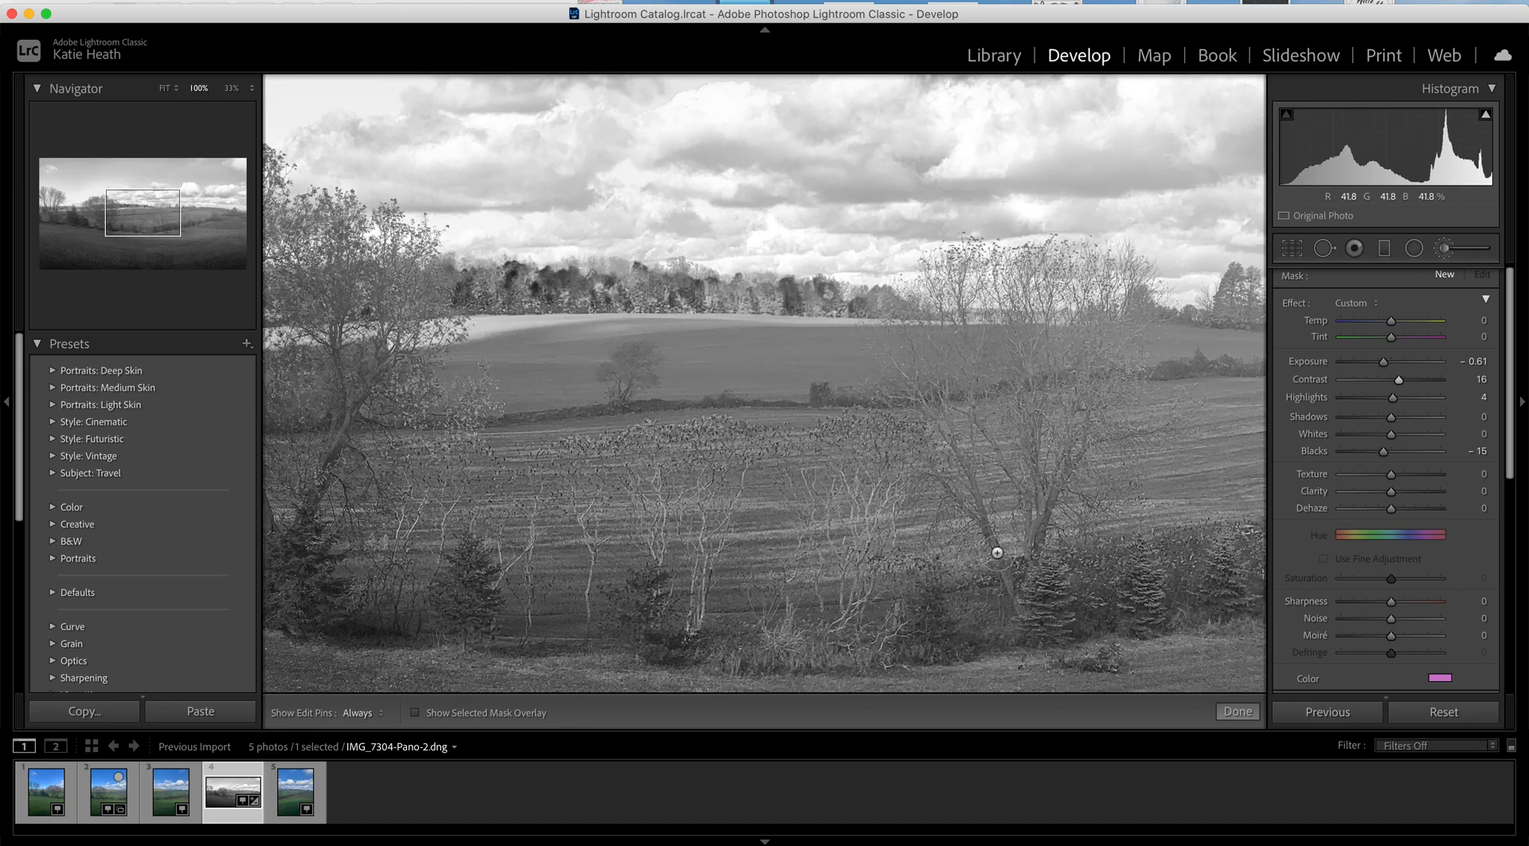
mouse_move(160, 228)
left_mouse_down()
mouse_move(211, 239)
mouse_move(157, 217)
mouse_move(180, 230)
left_mouse_up()
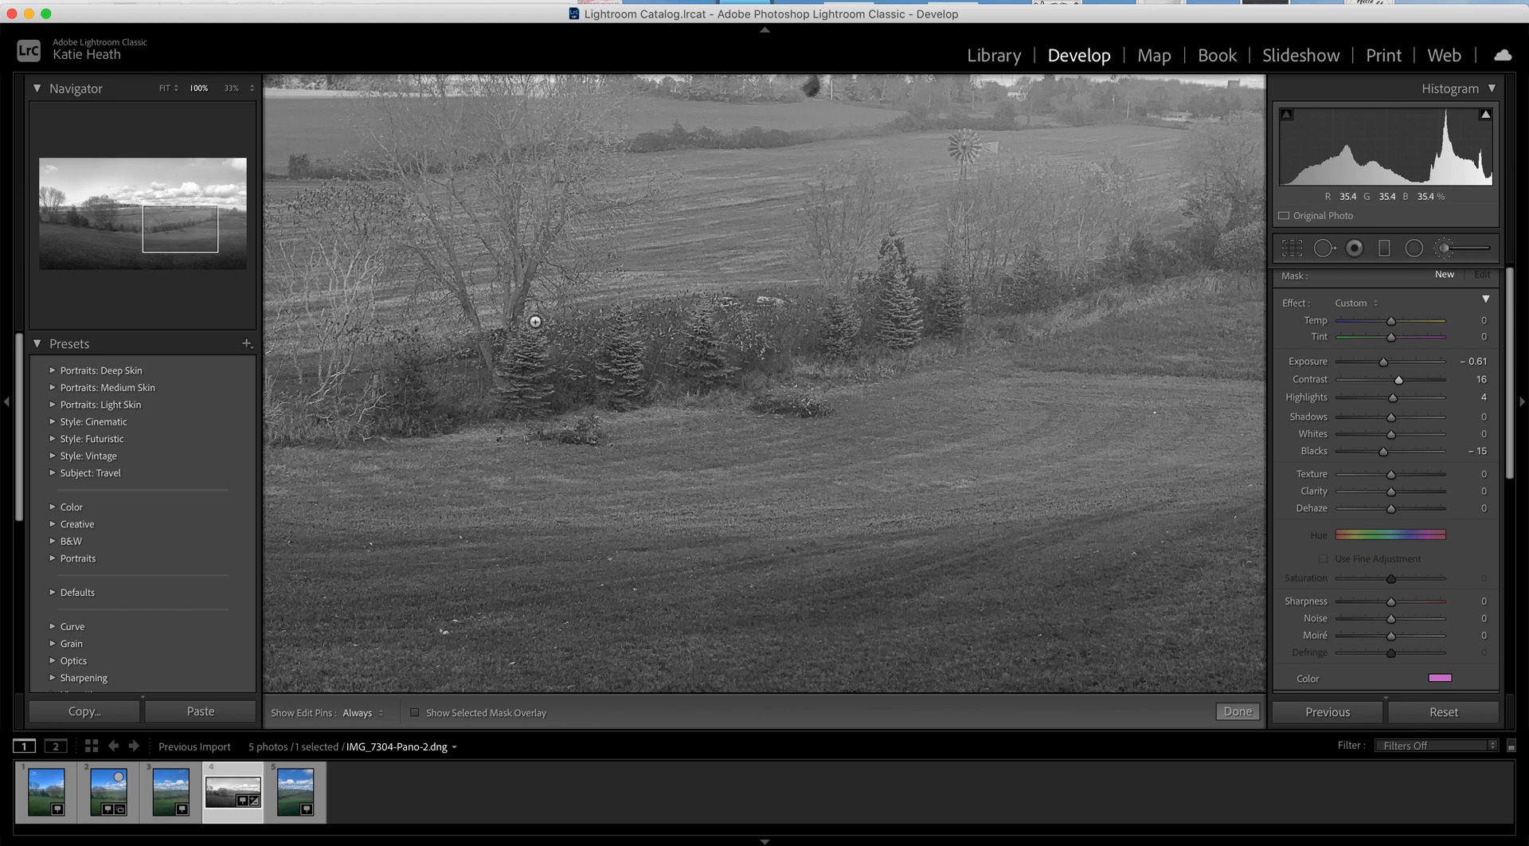
mouse_move(536, 320)
left_mouse_down()
mouse_move(522, 394)
mouse_move(541, 400)
mouse_move(527, 362)
mouse_move(545, 364)
left_mouse_up()
mouse_move(622, 314)
left_mouse_down()
mouse_move(618, 394)
mouse_move(630, 337)
mouse_move(628, 360)
left_mouse_up()
mouse_move(707, 309)
left_mouse_down()
mouse_move(696, 358)
mouse_move(709, 379)
mouse_move(721, 350)
mouse_move(705, 314)
mouse_move(701, 333)
left_mouse_up()
mouse_move(834, 295)
left_mouse_down()
mouse_move(824, 342)
mouse_move(839, 347)
mouse_move(841, 299)
mouse_move(899, 270)
mouse_move(885, 329)
mouse_move(913, 333)
mouse_move(903, 290)
mouse_move(903, 330)
left_mouse_up()
mouse_move(945, 277)
left_mouse_down()
mouse_move(940, 325)
mouse_move(950, 275)
left_mouse_up()
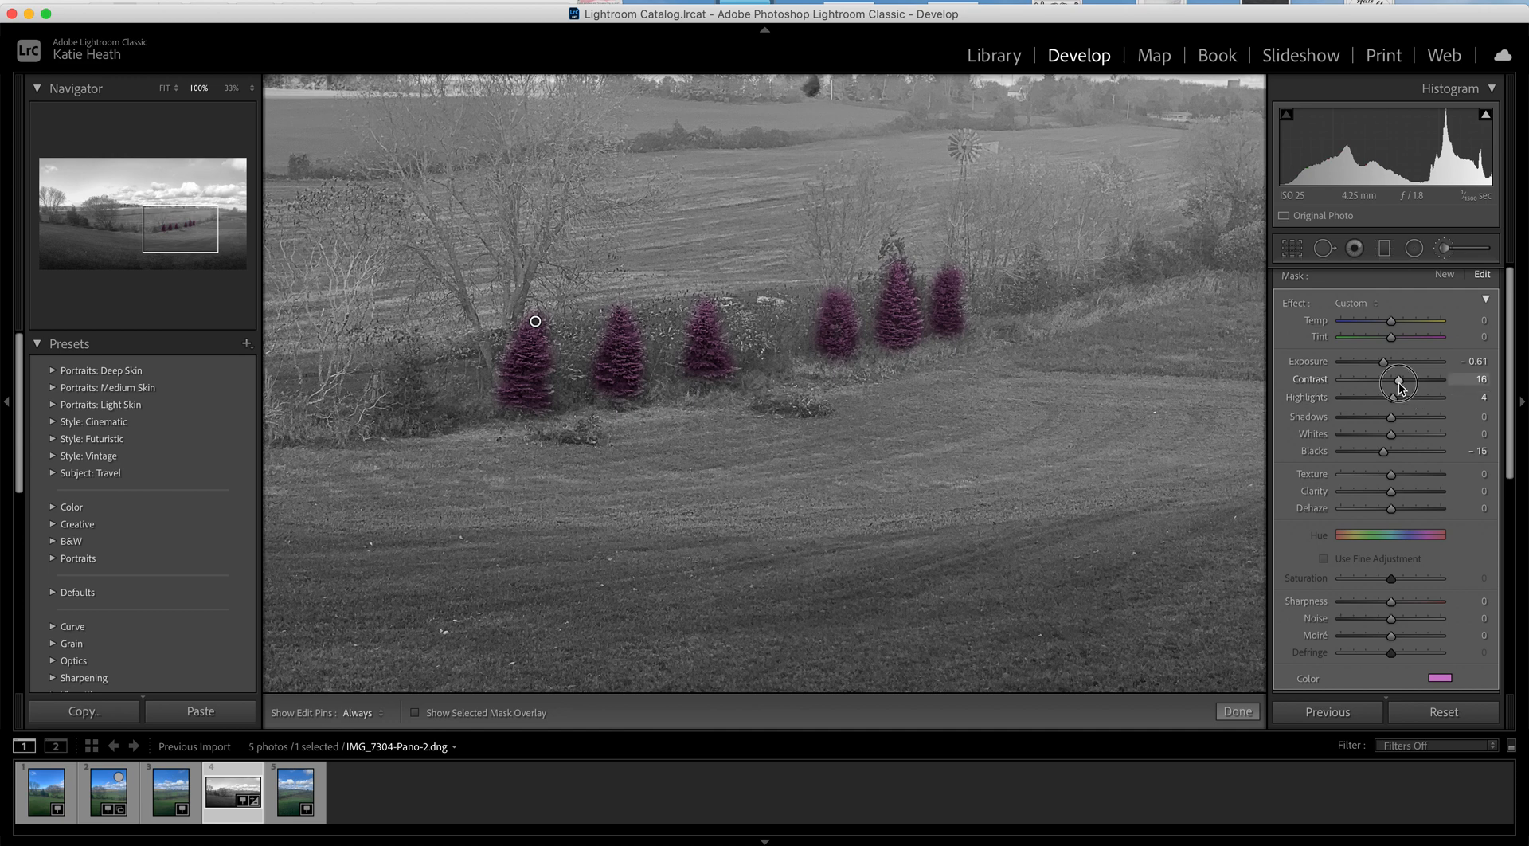
Set the evergreen mask's Contrast to 44, Highlights to 63 and Shadows to -28.
left_click_drag(1401, 386, 1414, 385)
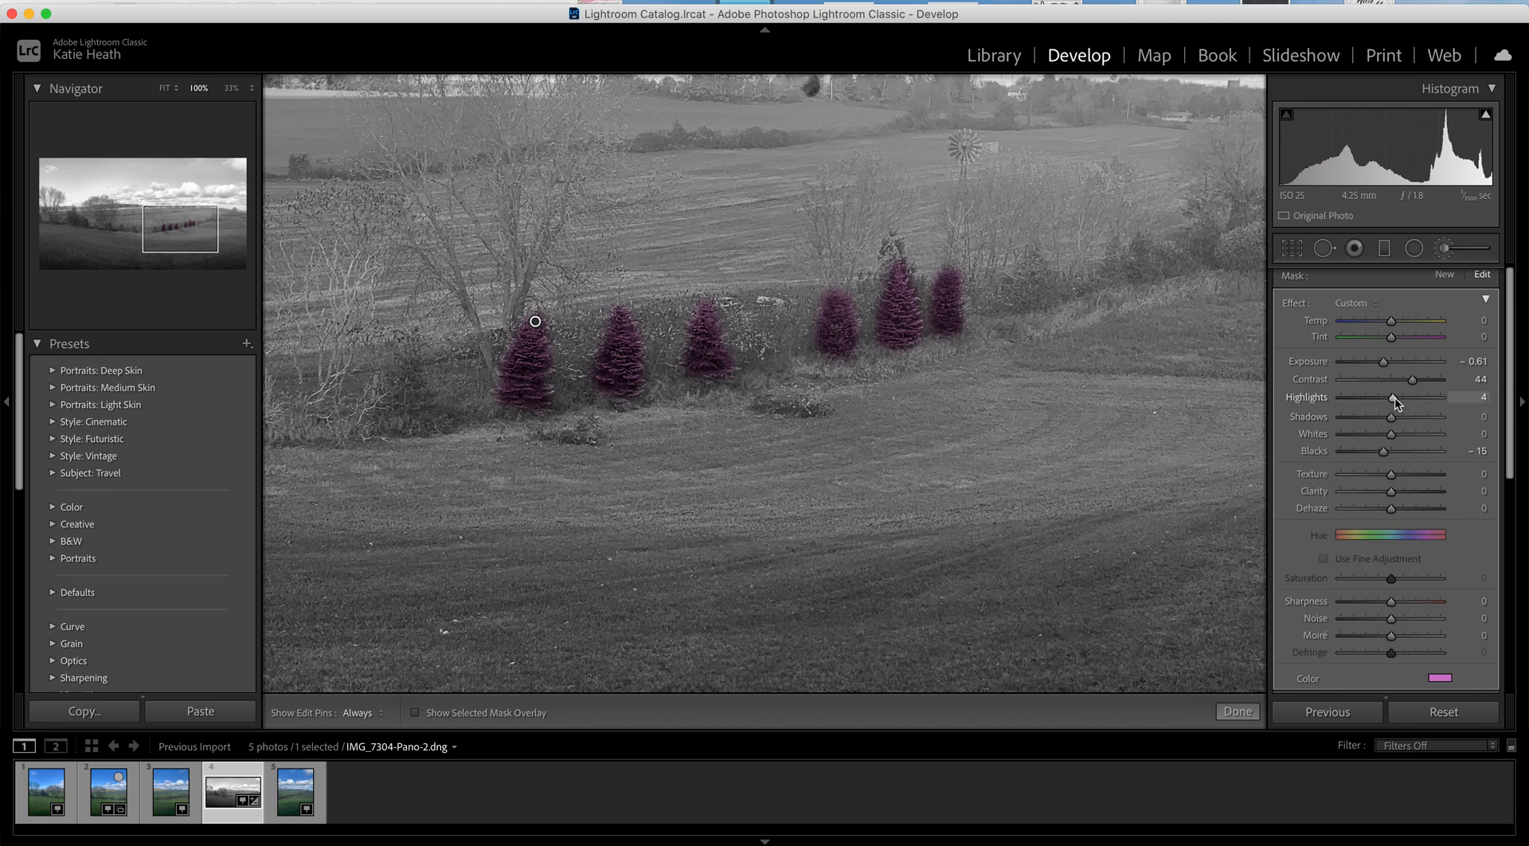
left_click_drag(1395, 398, 1424, 396)
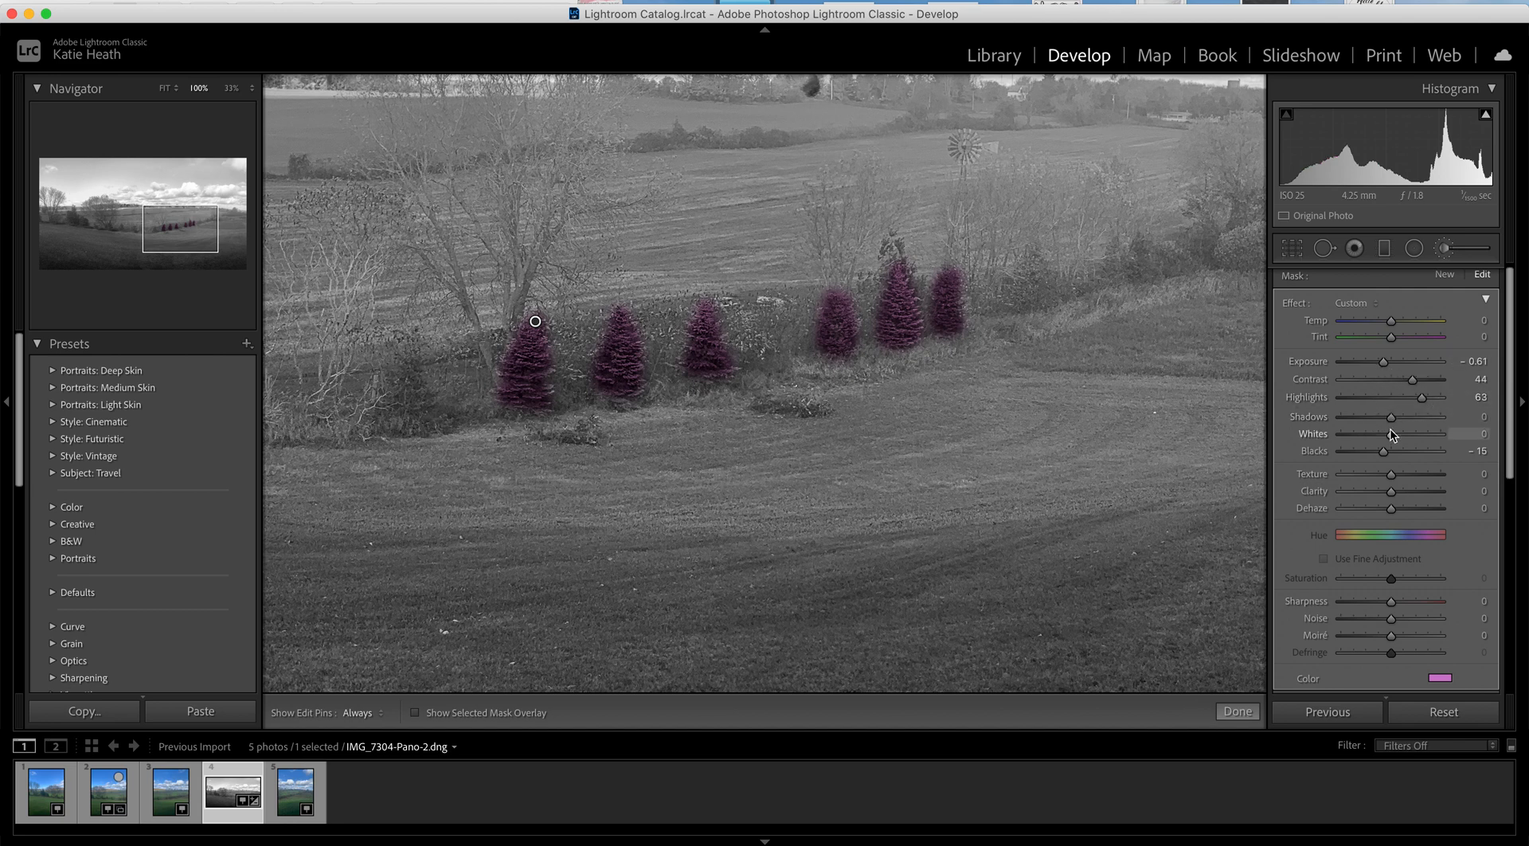
left_click_drag(1392, 427, 1382, 429)
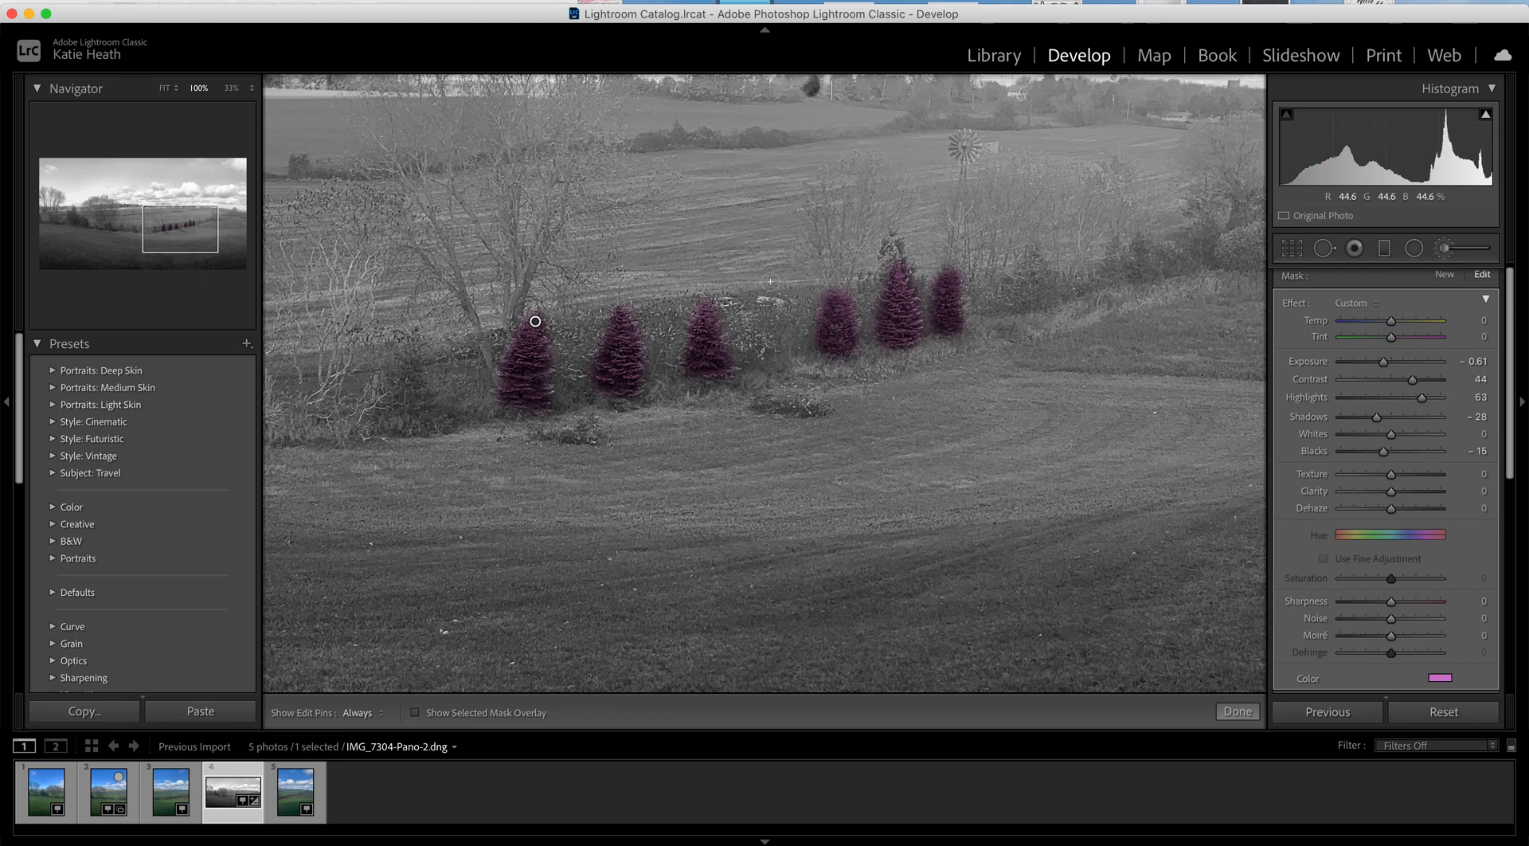
Remove the evergreen mask's tint by setting its color saturation to 0 while viewing the whole photo.
left_click(164, 89)
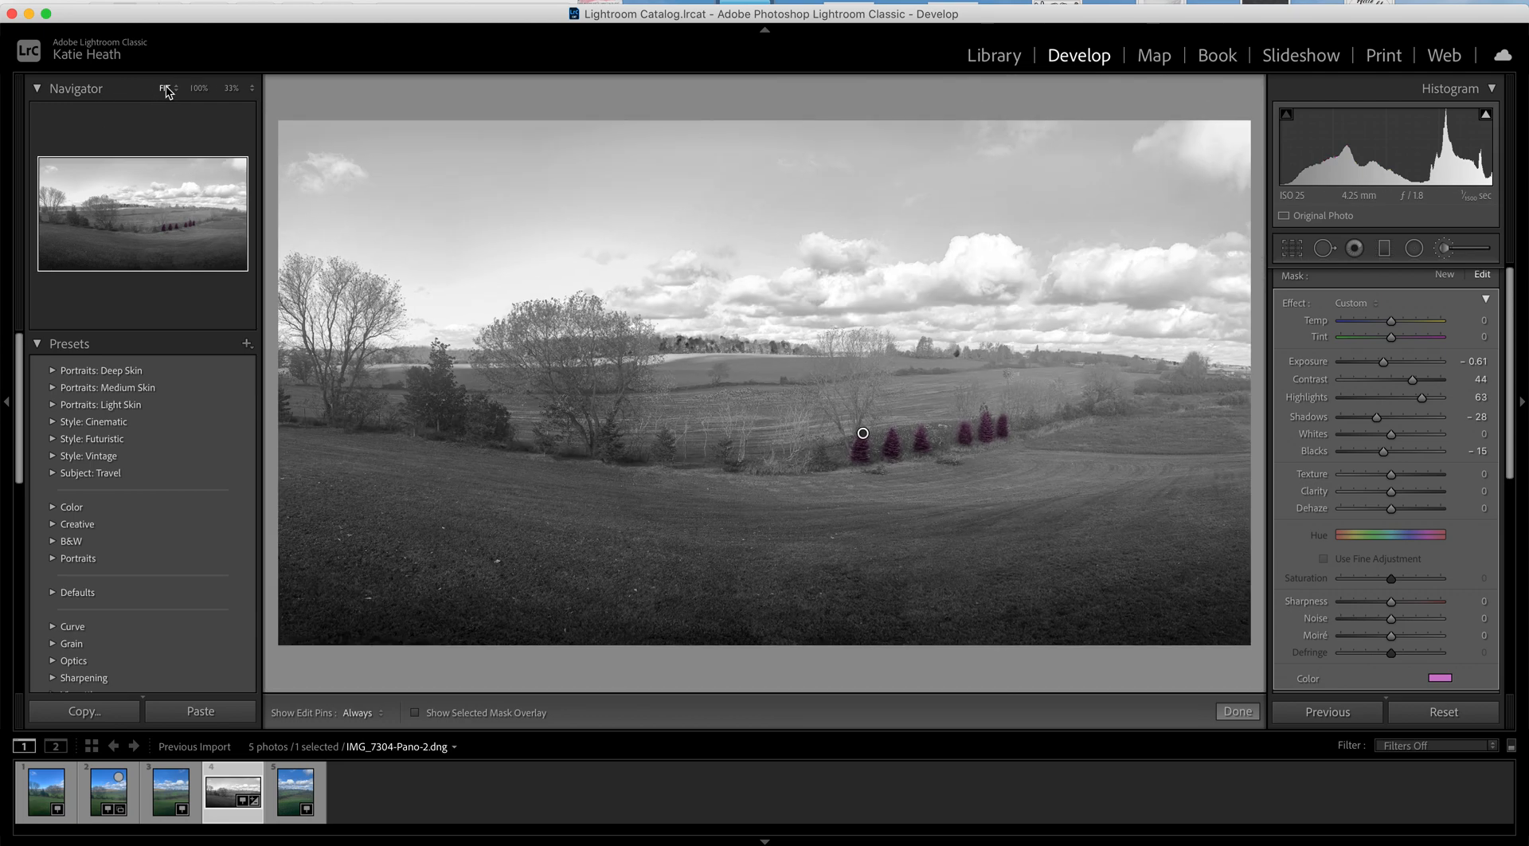
left_click(1444, 680)
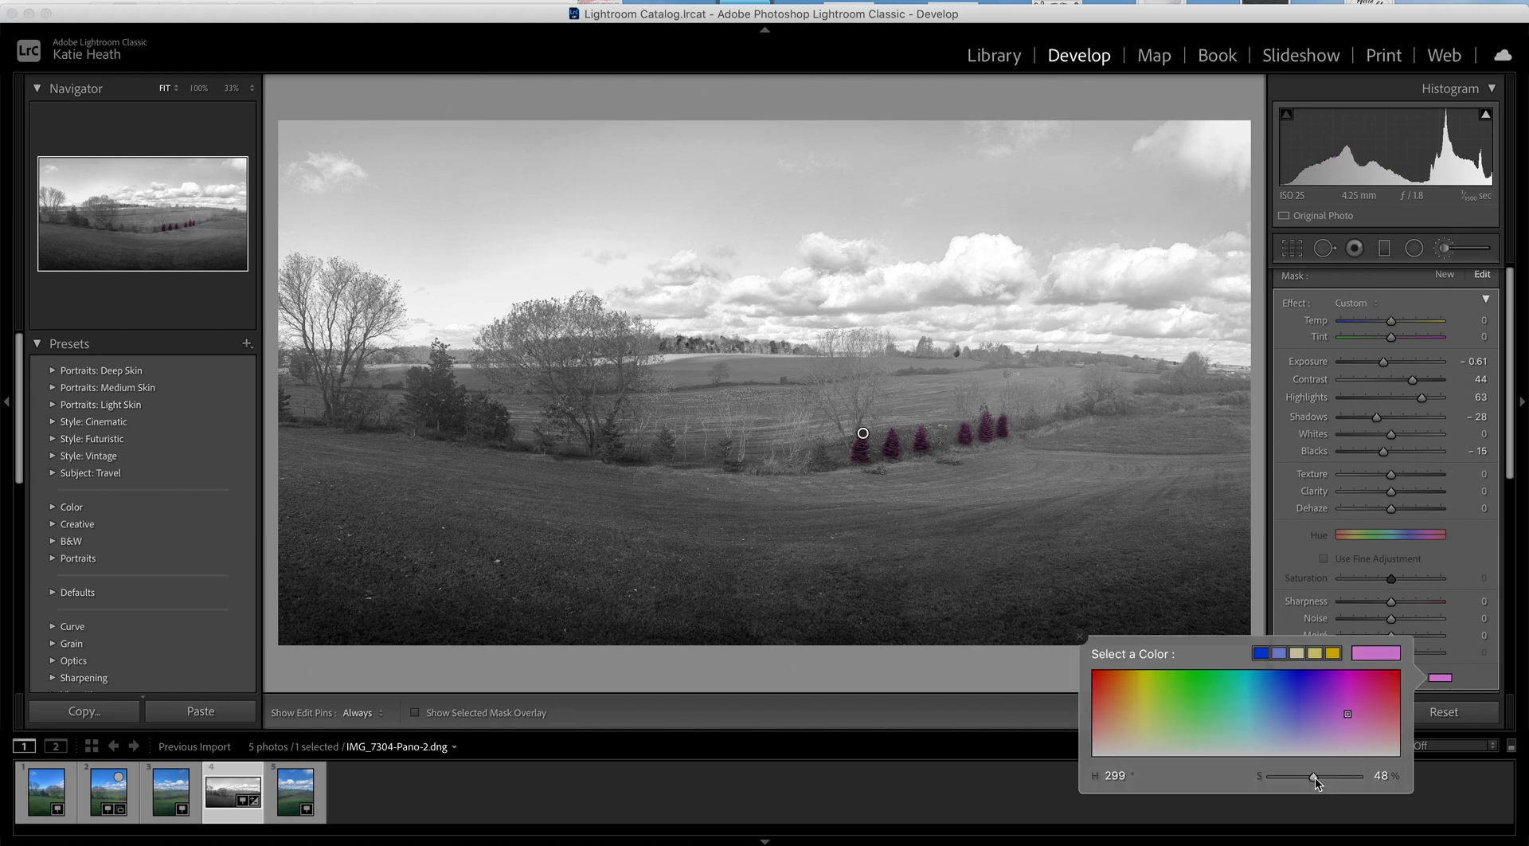
left_click_drag(1316, 778, 1217, 781)
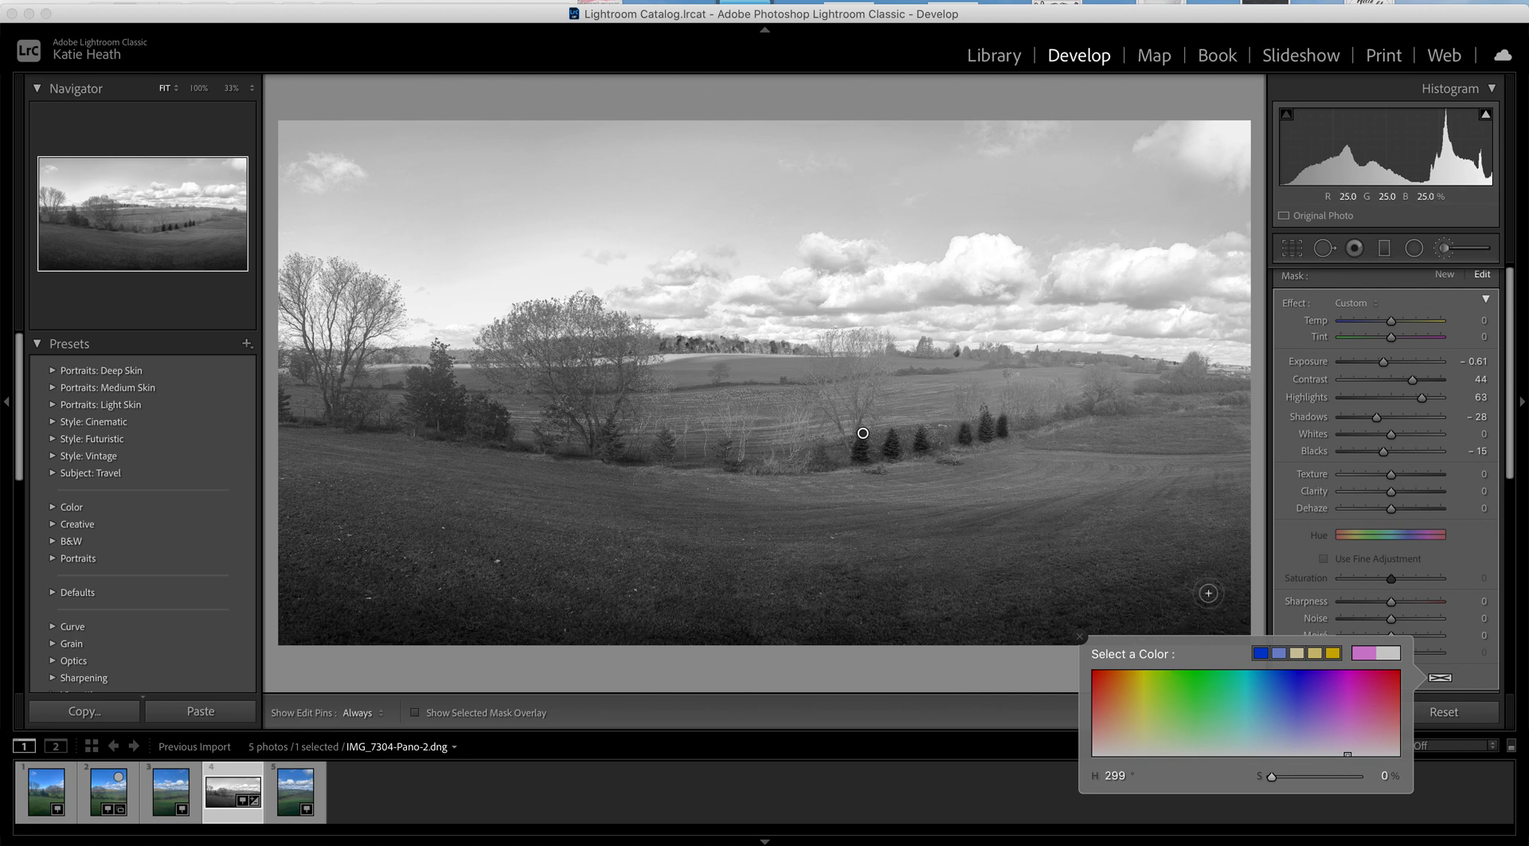
Start a new brush mask on the large white cloud with Contrast 3, Highlights 40 and Whites 50.
left_click(1444, 274)
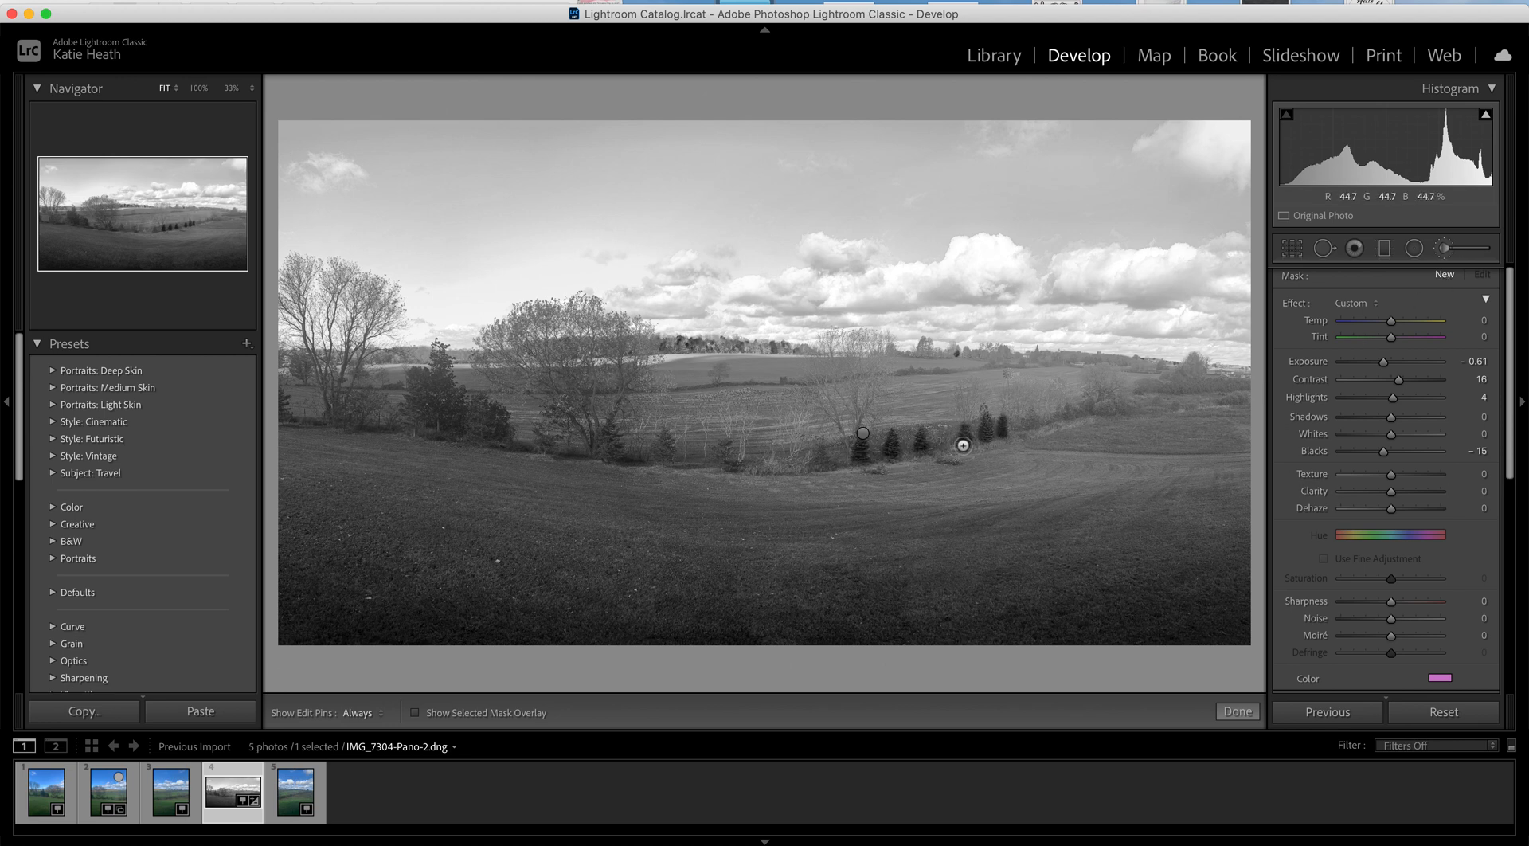
left_click_drag(1400, 380, 1417, 434)
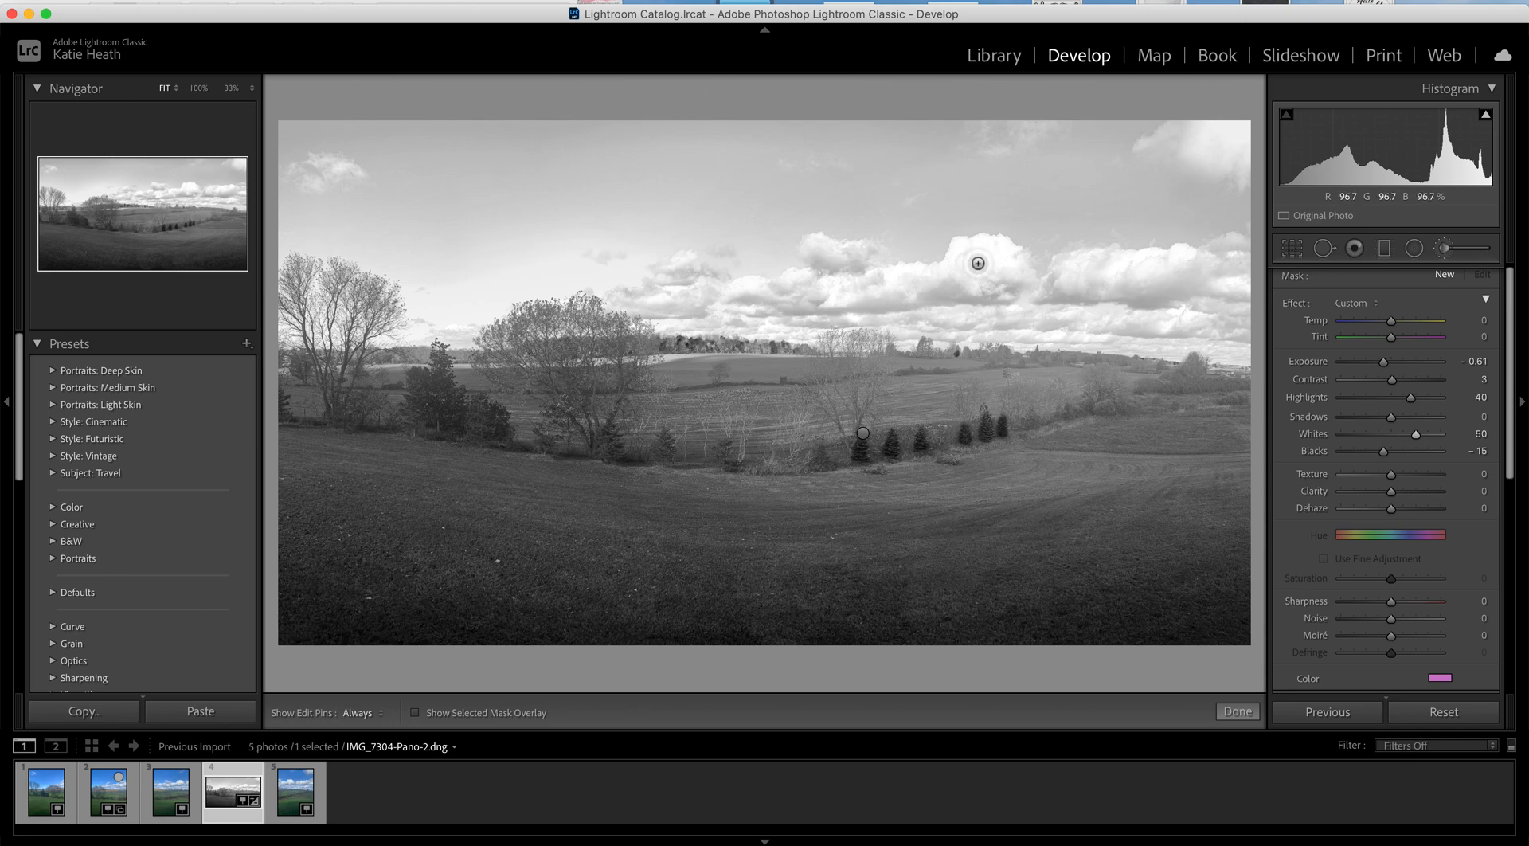
key("h")
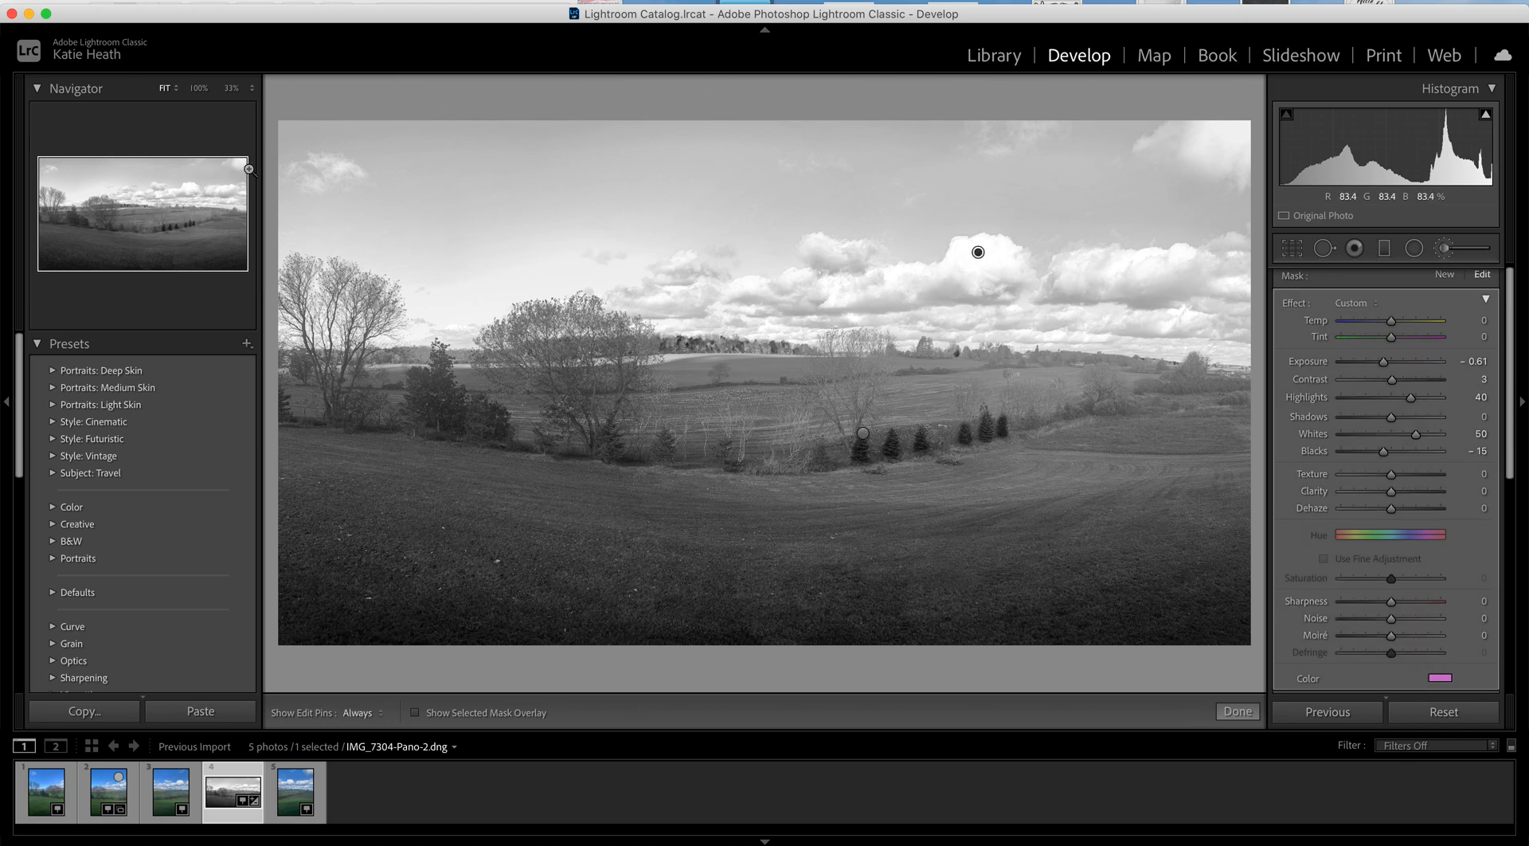
Brush the pink tint over the clouds around the large white cloud, down to the horizon.
left_click(199, 88)
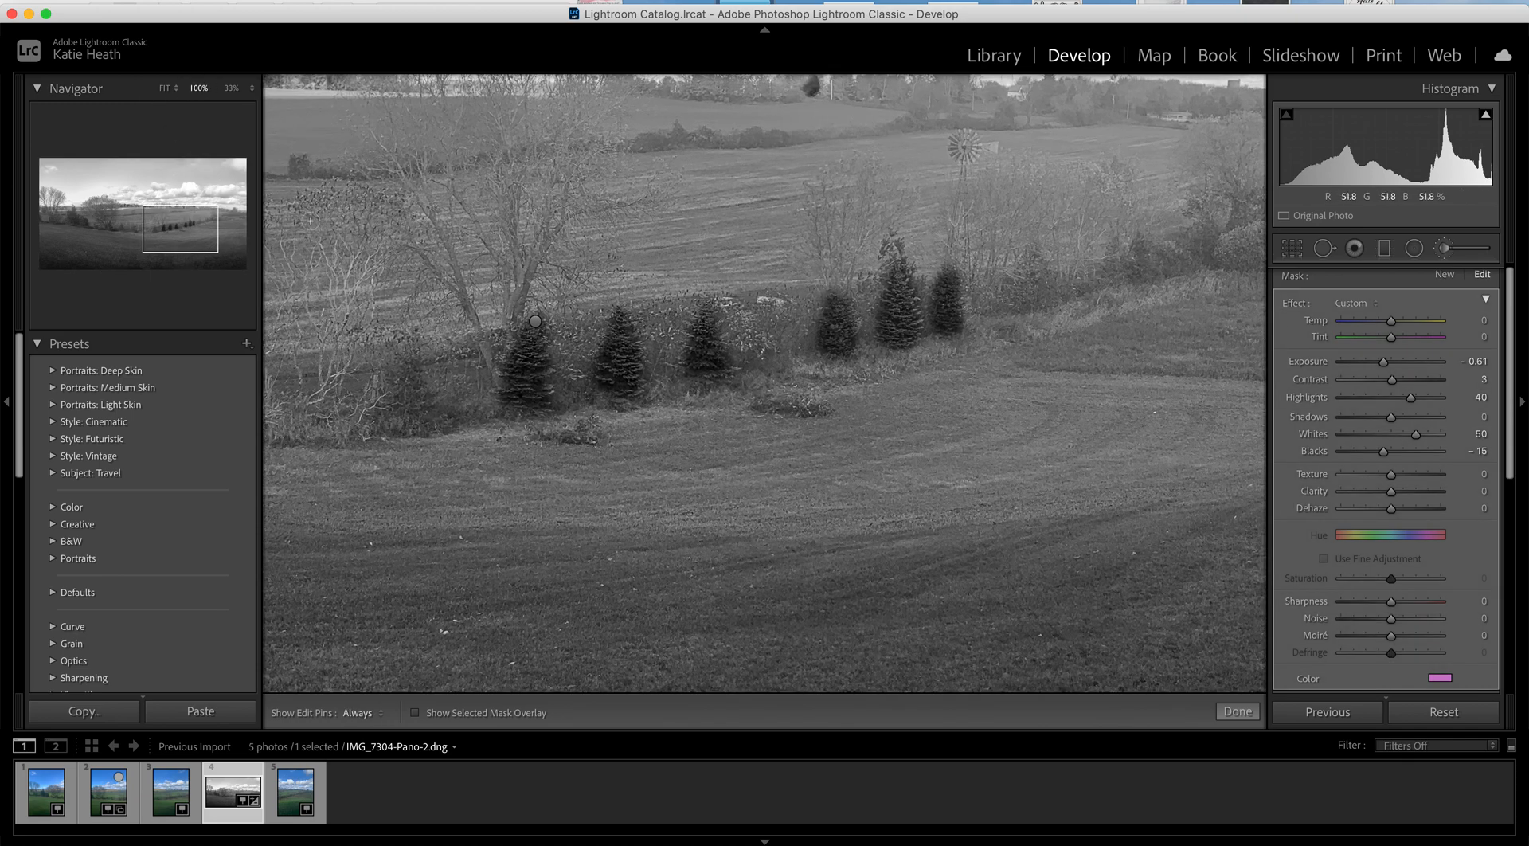
left_click_drag(179, 233, 179, 198)
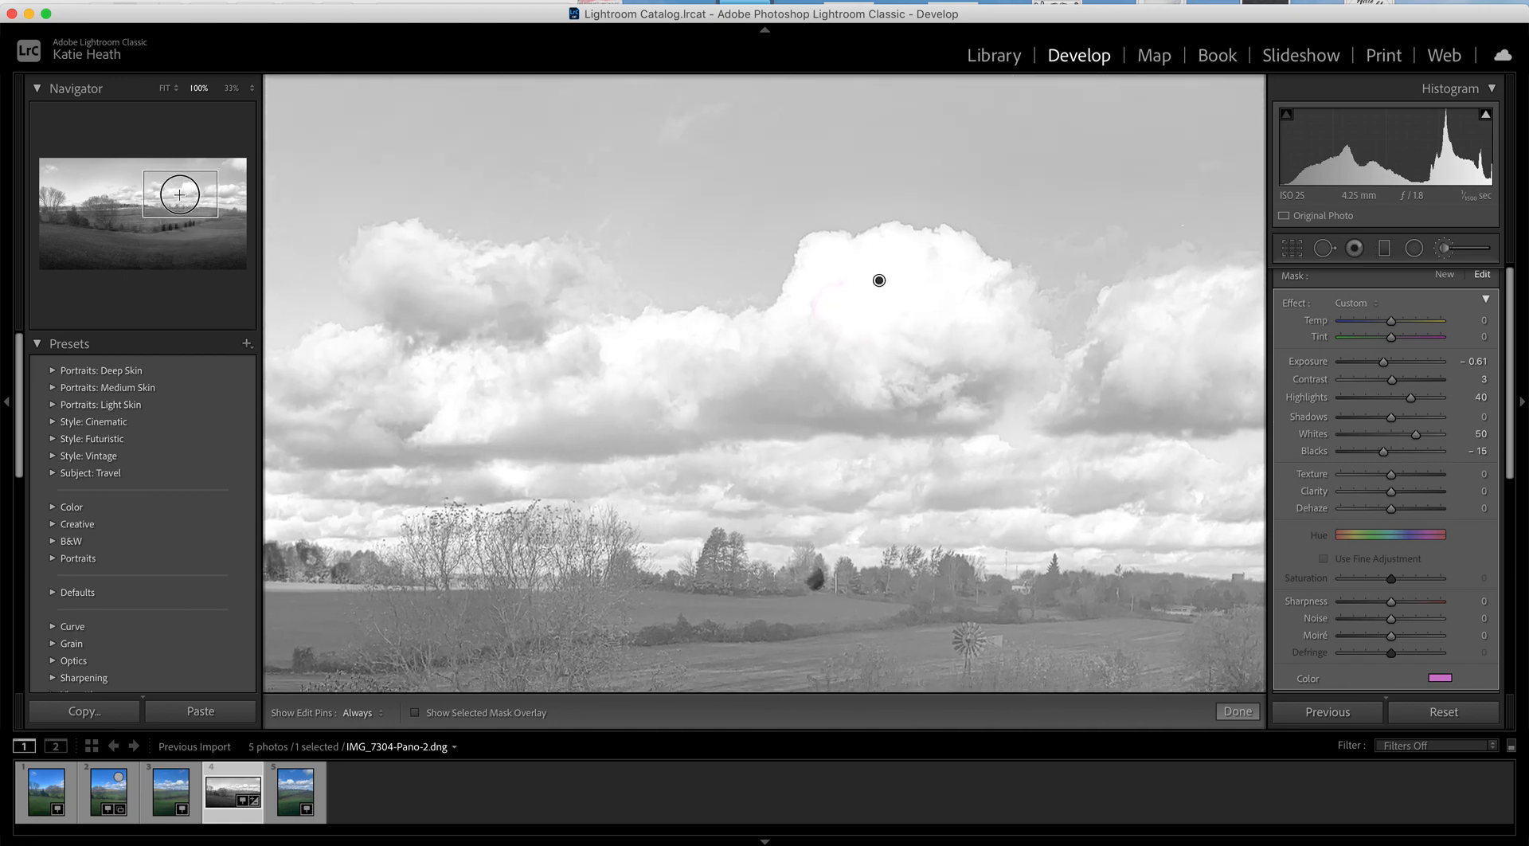
left_click_drag(837, 332, 922, 396)
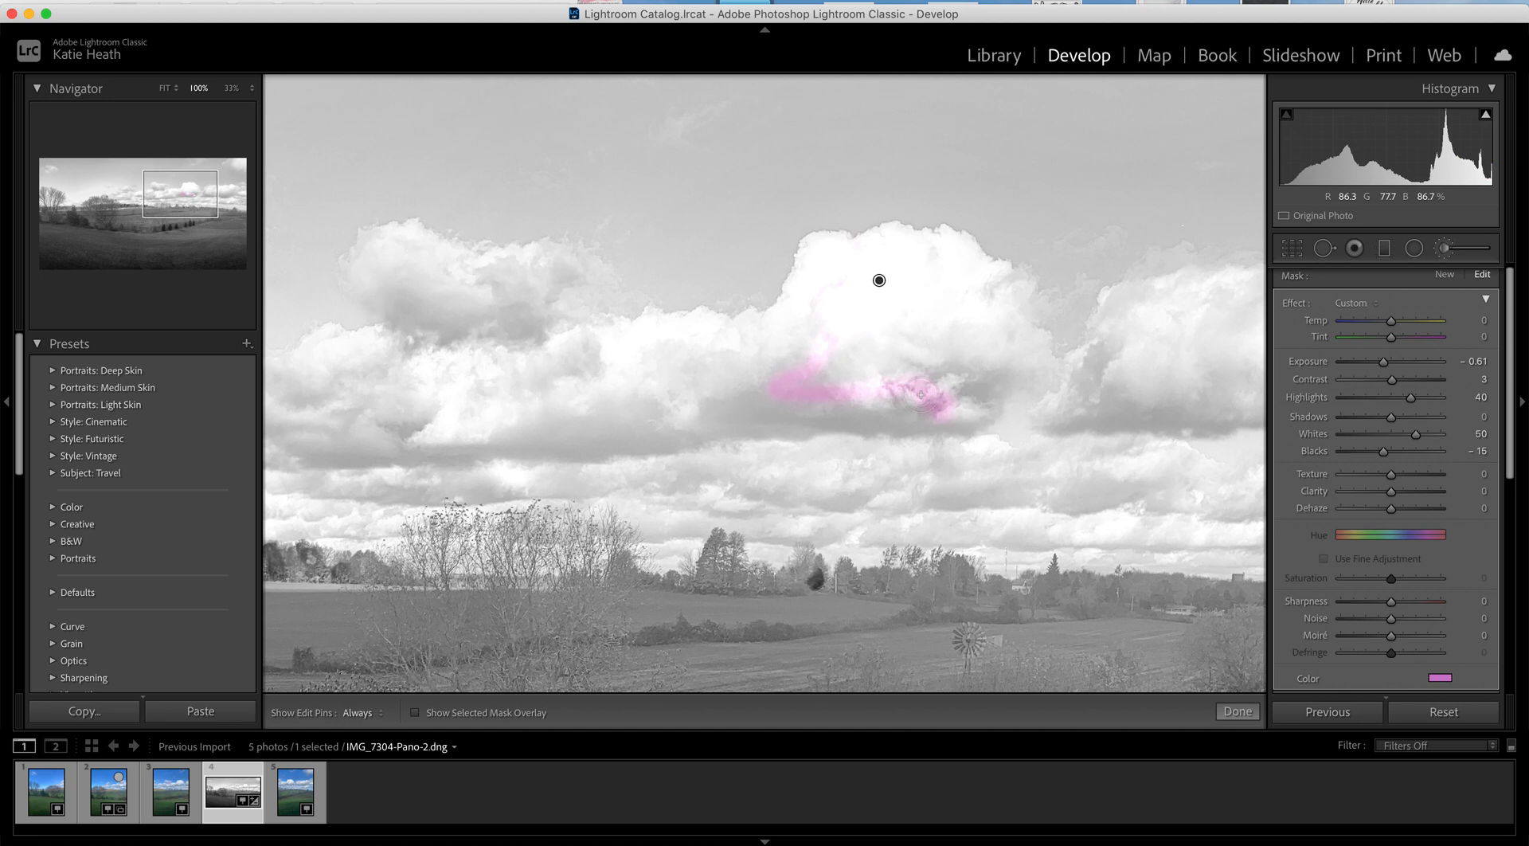
key("h")
mouse_move(921, 394)
left_mouse_down()
mouse_move(938, 336)
mouse_move(968, 331)
mouse_move(934, 276)
mouse_move(857, 282)
mouse_move(808, 419)
mouse_move(828, 398)
mouse_move(741, 404)
mouse_move(757, 371)
mouse_move(648, 379)
mouse_move(708, 415)
mouse_move(574, 407)
mouse_move(599, 381)
mouse_move(555, 370)
mouse_move(510, 321)
mouse_move(547, 293)
mouse_move(442, 299)
mouse_move(365, 269)
mouse_move(417, 276)
mouse_move(453, 353)
mouse_move(322, 377)
mouse_move(334, 393)
mouse_move(322, 446)
mouse_move(359, 483)
mouse_move(289, 495)
mouse_move(365, 509)
mouse_move(417, 443)
mouse_move(431, 455)
mouse_move(462, 435)
mouse_move(507, 454)
mouse_move(597, 443)
mouse_move(683, 517)
mouse_move(743, 452)
mouse_move(785, 519)
mouse_move(814, 459)
mouse_move(894, 502)
mouse_move(937, 476)
mouse_move(998, 495)
mouse_move(979, 483)
mouse_move(1172, 489)
mouse_move(1078, 521)
mouse_move(1139, 324)
mouse_move(1178, 338)
left_mouse_up()
key("h")
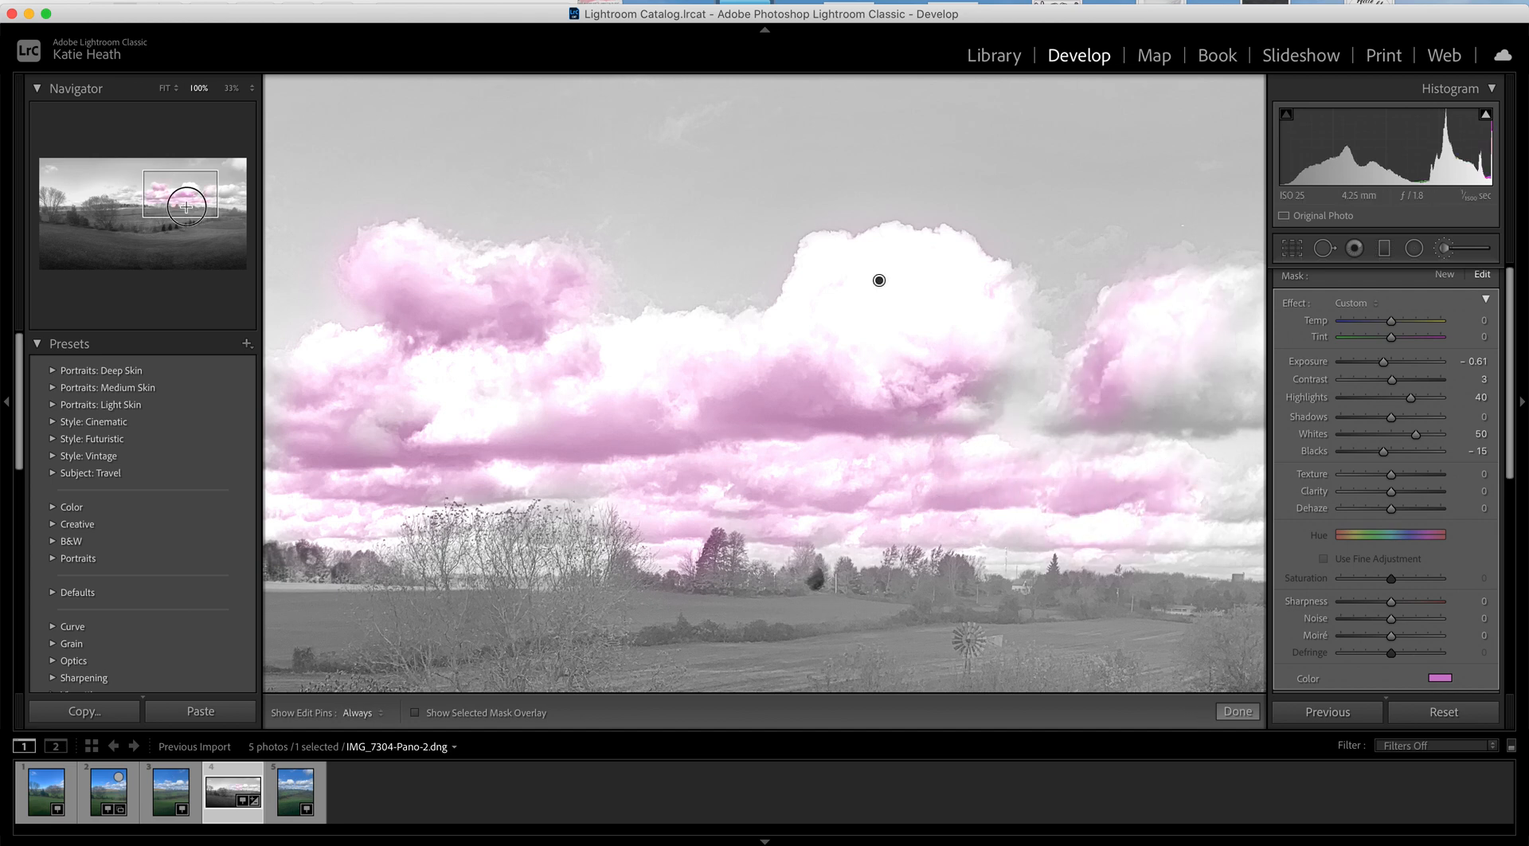
Extend the pink cloud mask over the clouds reaching the photo's right edge.
left_click_drag(186, 206, 225, 197)
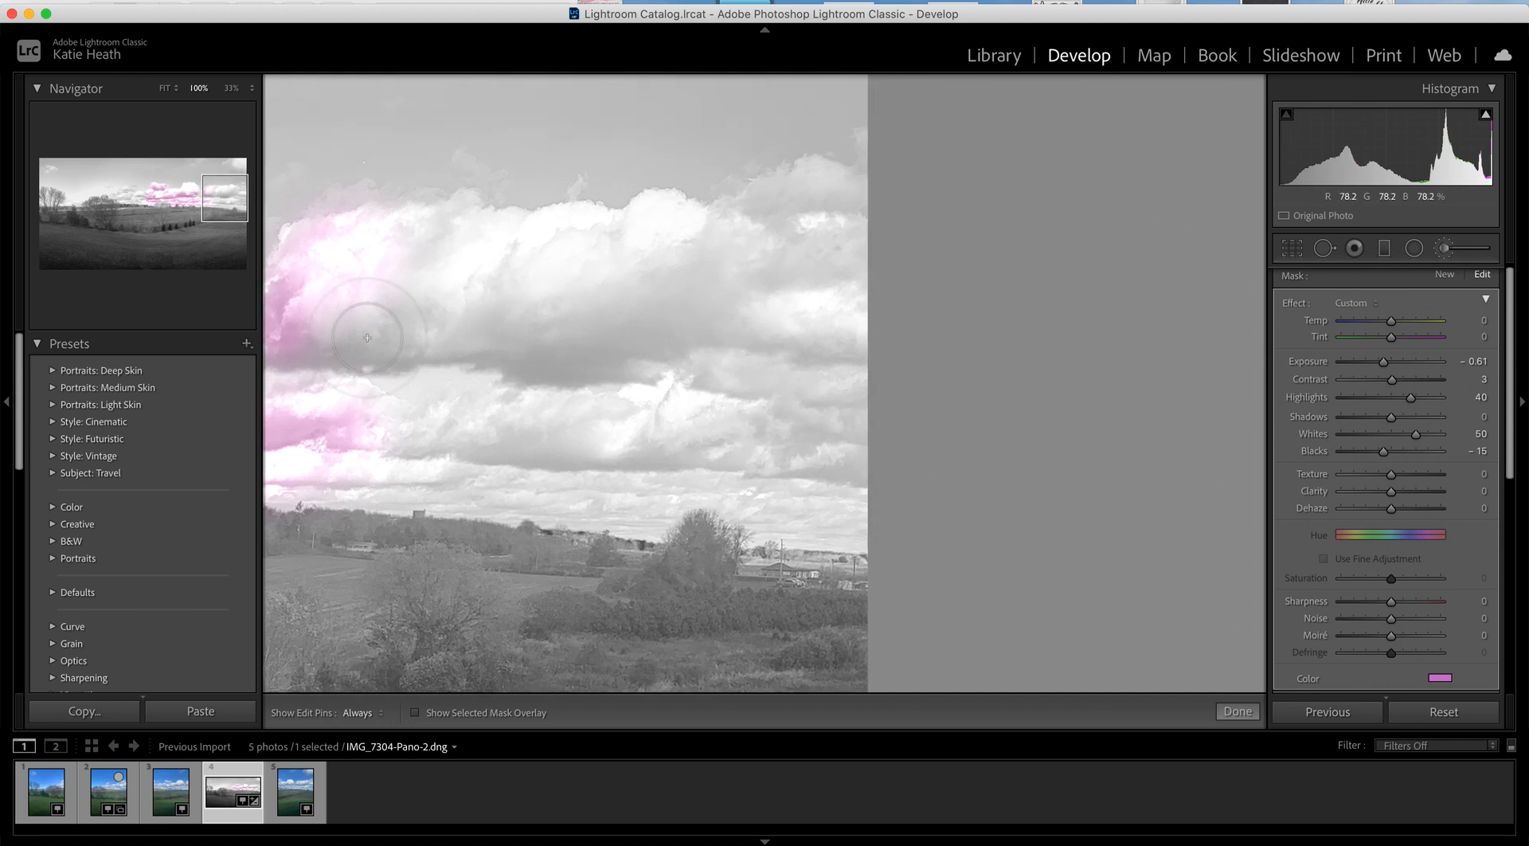
mouse_move(367, 338)
left_mouse_down()
mouse_move(359, 433)
mouse_move(430, 460)
mouse_move(547, 490)
mouse_move(668, 486)
mouse_move(844, 518)
mouse_move(810, 379)
mouse_move(838, 304)
mouse_move(856, 464)
left_mouse_up()
mouse_move(858, 213)
left_mouse_down()
mouse_move(787, 232)
mouse_move(845, 364)
mouse_move(757, 237)
mouse_move(705, 258)
mouse_move(642, 228)
mouse_move(538, 268)
mouse_move(310, 255)
mouse_move(635, 334)
mouse_move(773, 413)
mouse_move(717, 379)
left_mouse_up()
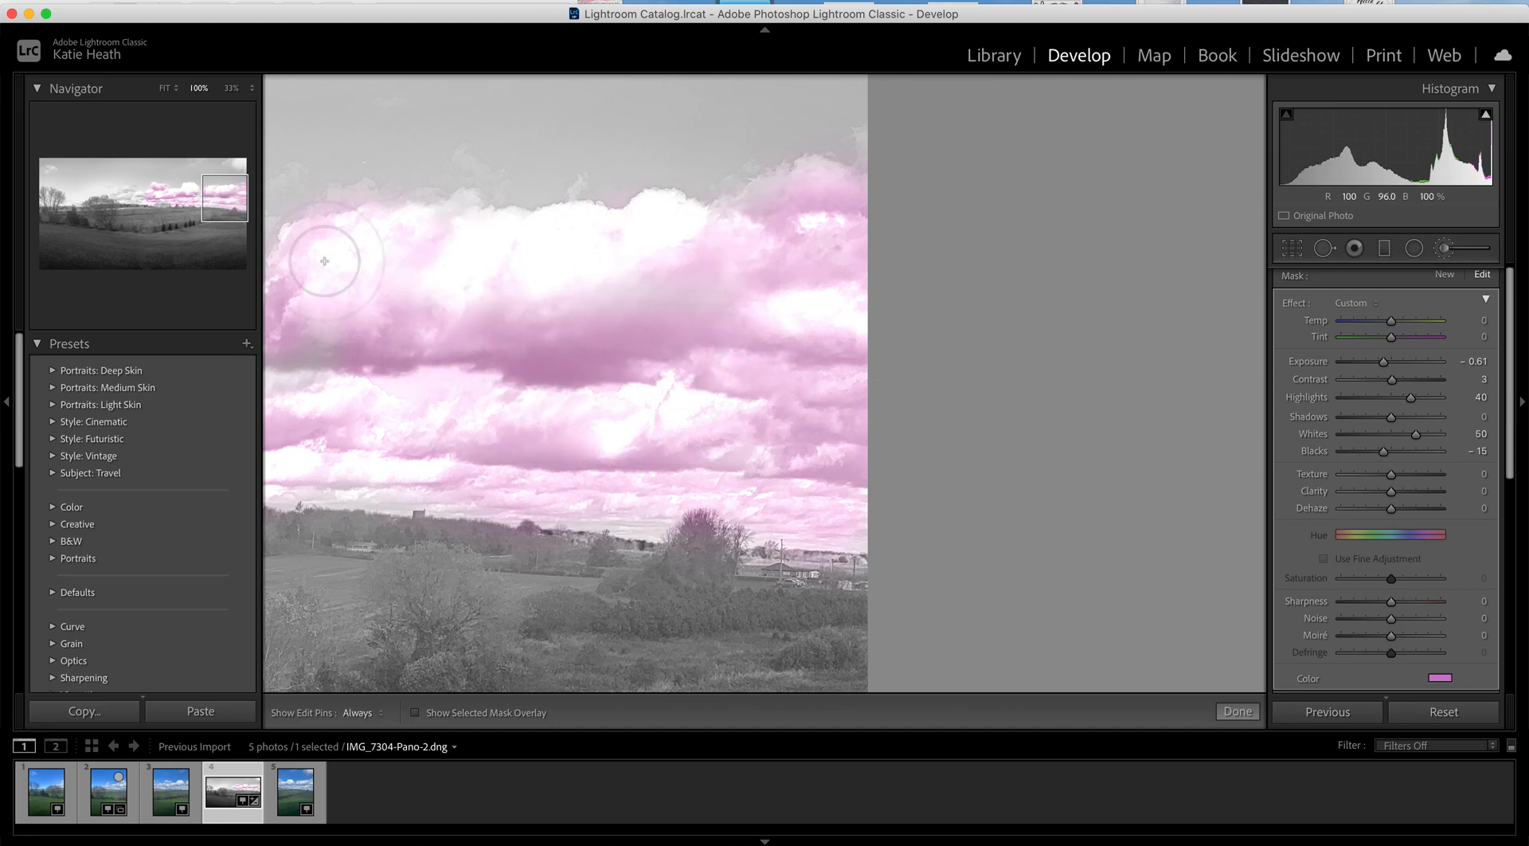
Extend the cloud mask by brushing over the remaining clouds above the distant tree line in the middle of the panorama.
left_click(166, 201)
left_click_drag(166, 201, 139, 202)
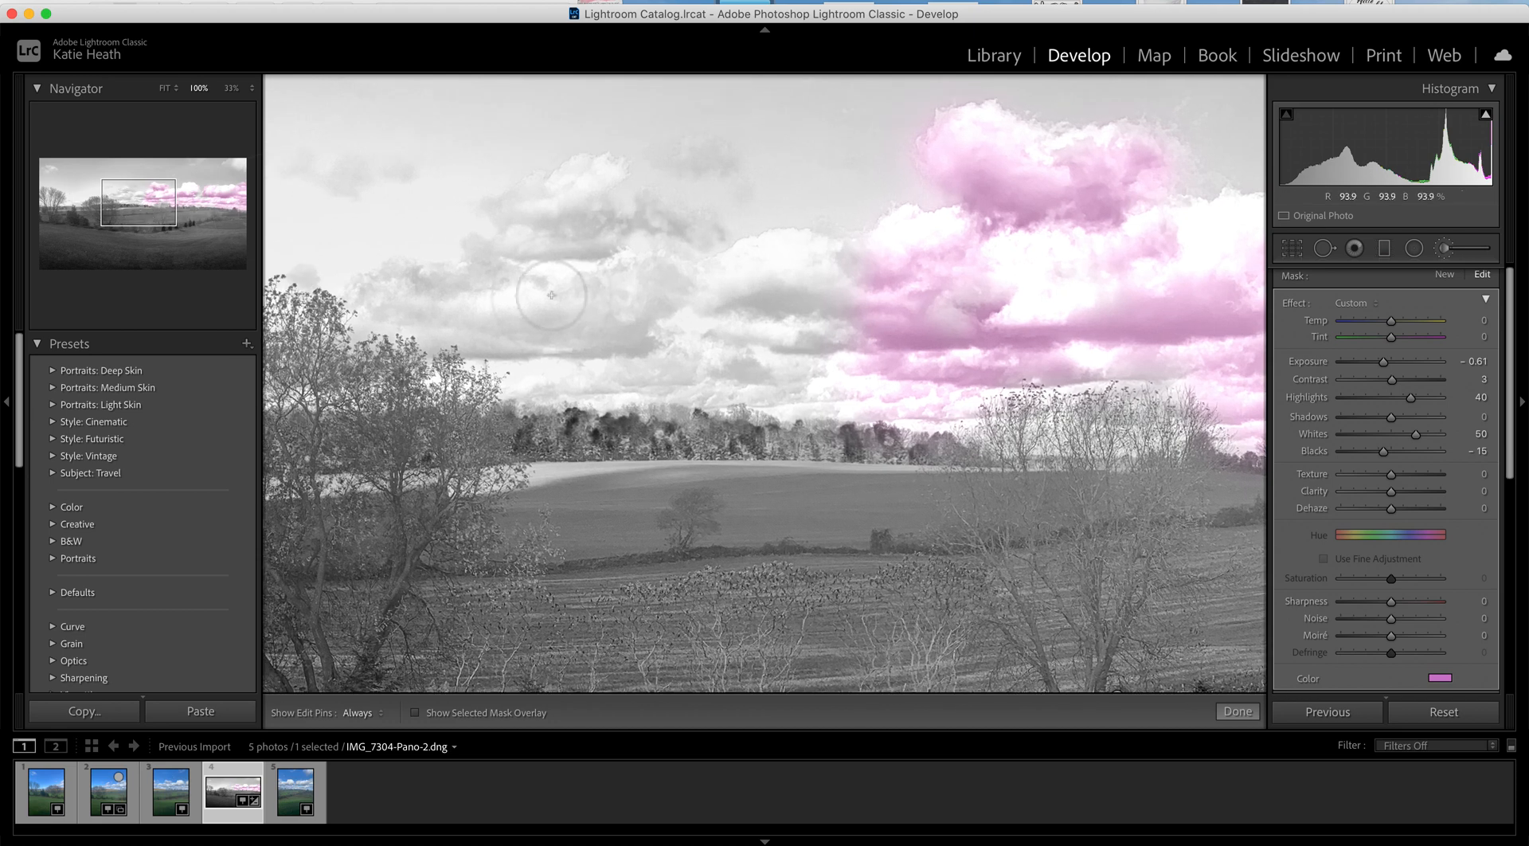
key("h")
mouse_move(458, 301)
left_mouse_down()
mouse_move(563, 350)
mouse_move(614, 349)
mouse_move(642, 253)
mouse_move(720, 295)
mouse_move(770, 266)
mouse_move(720, 334)
left_mouse_up()
key("h")
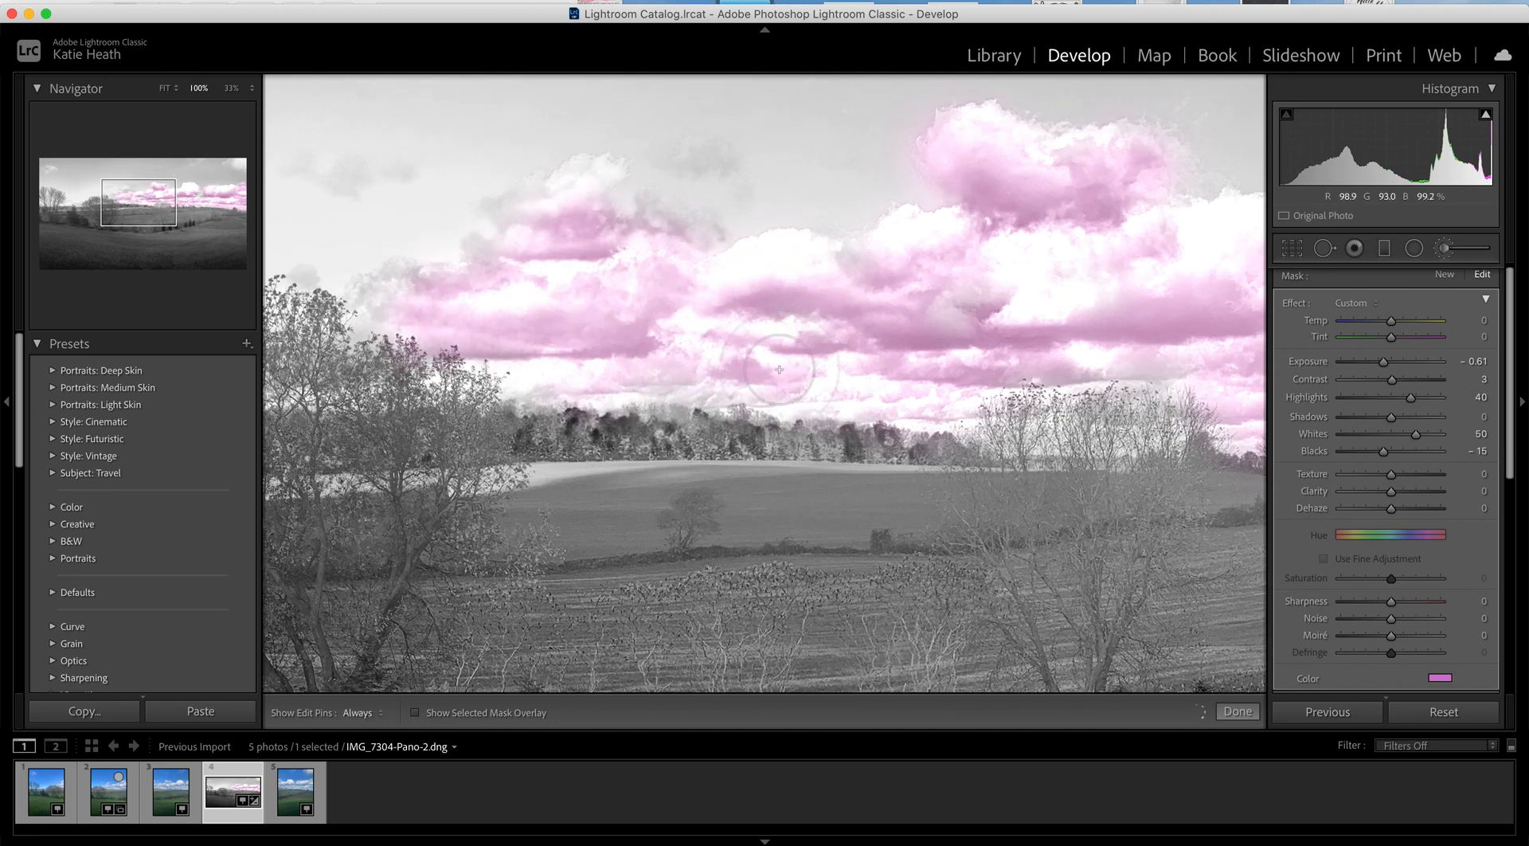
Set the cloud mask's Whites to 17 and Highlights to 26 while viewing the whole photo.
left_click(164, 88)
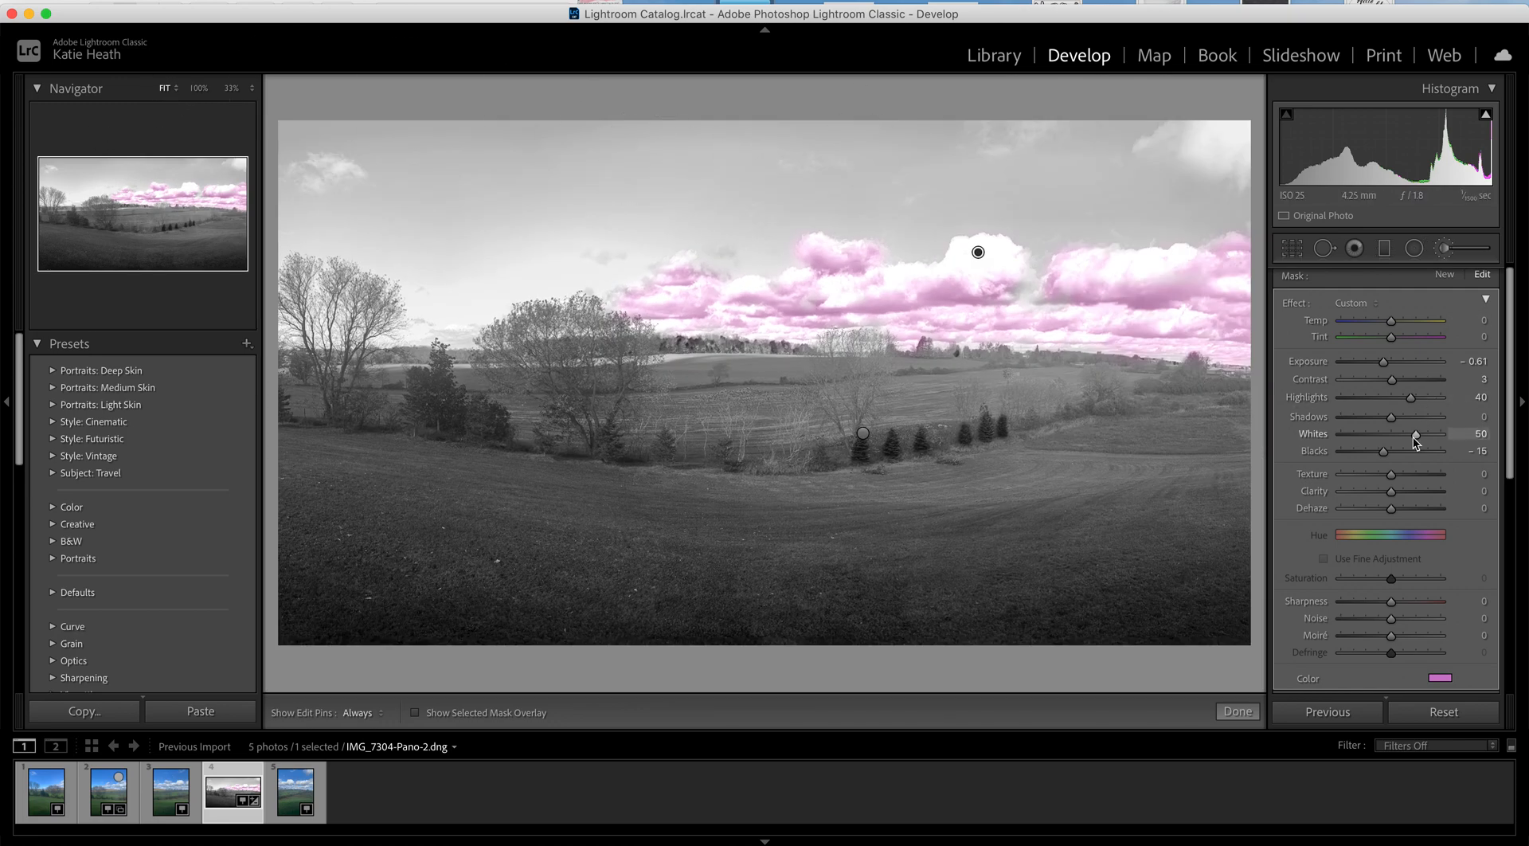
left_click_drag(1415, 435, 1404, 437)
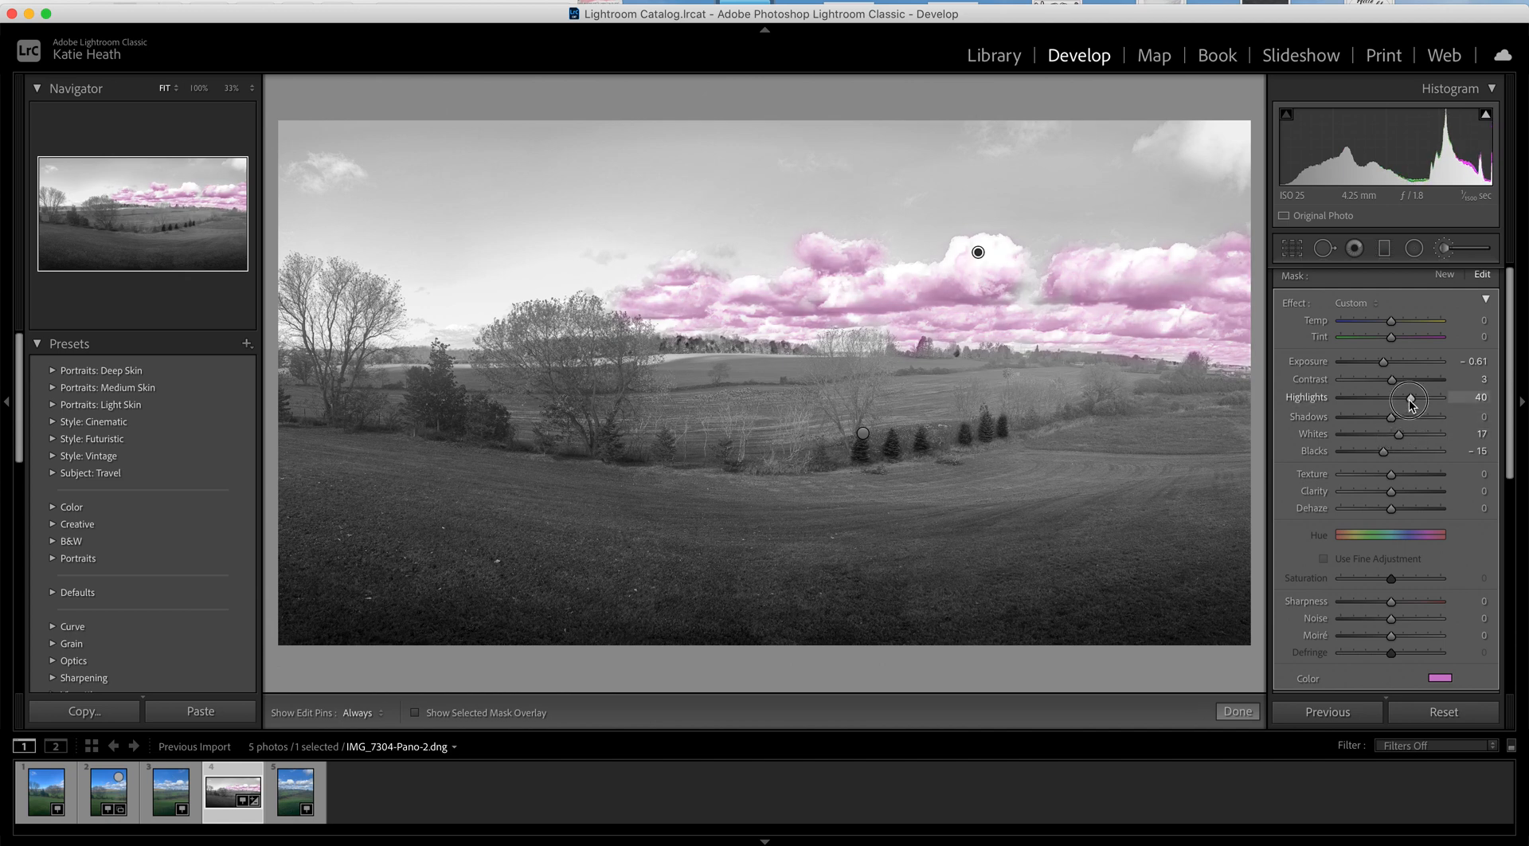
left_click_drag(1410, 399, 1406, 403)
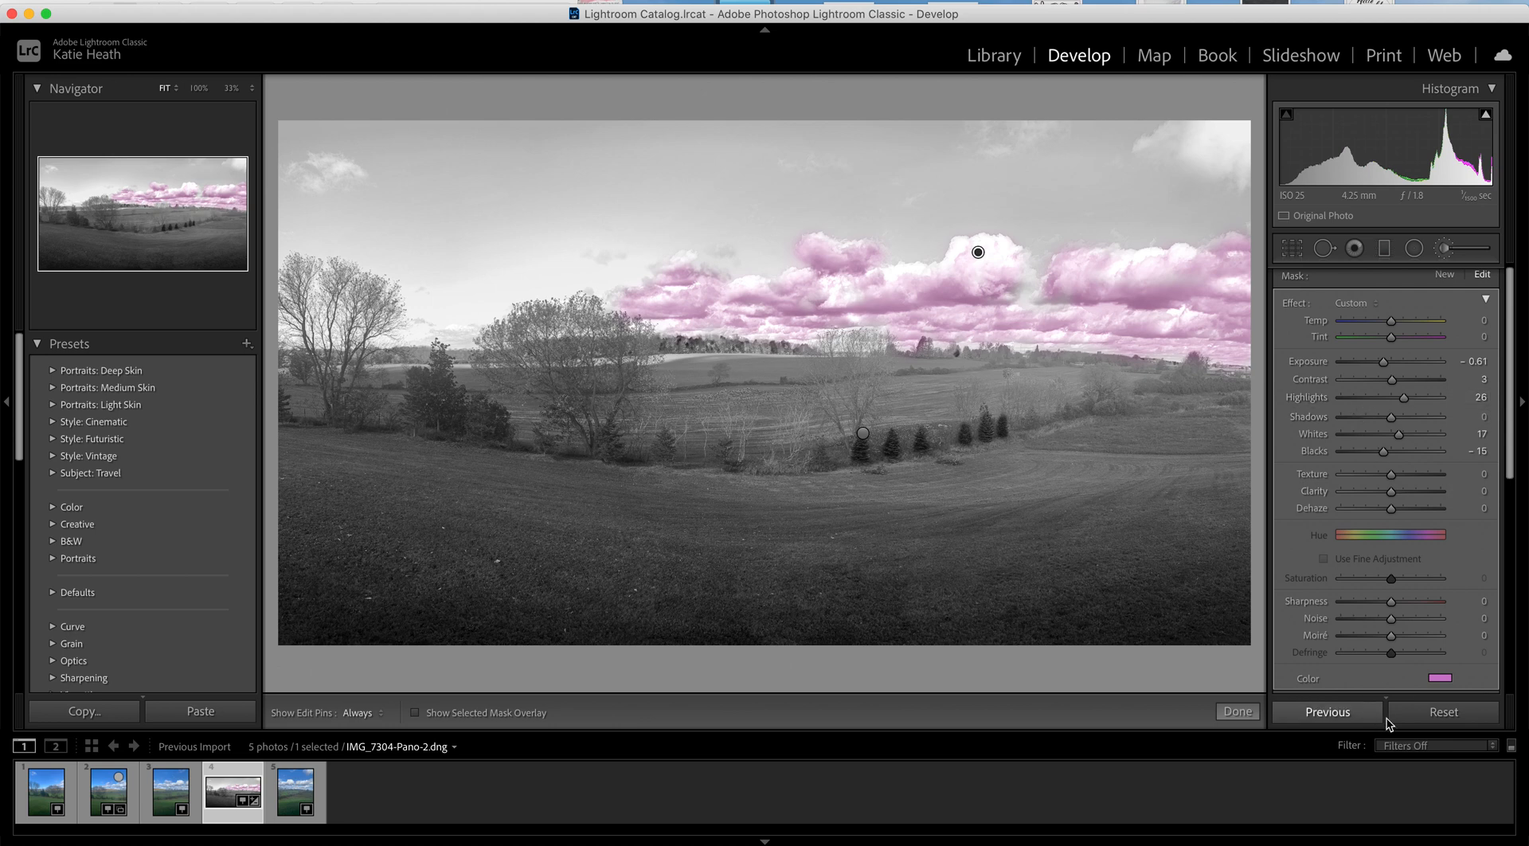
Remove the cloud mask's pink tint by setting its color saturation to 0, and set its Contrast to 33.
left_click(1445, 679)
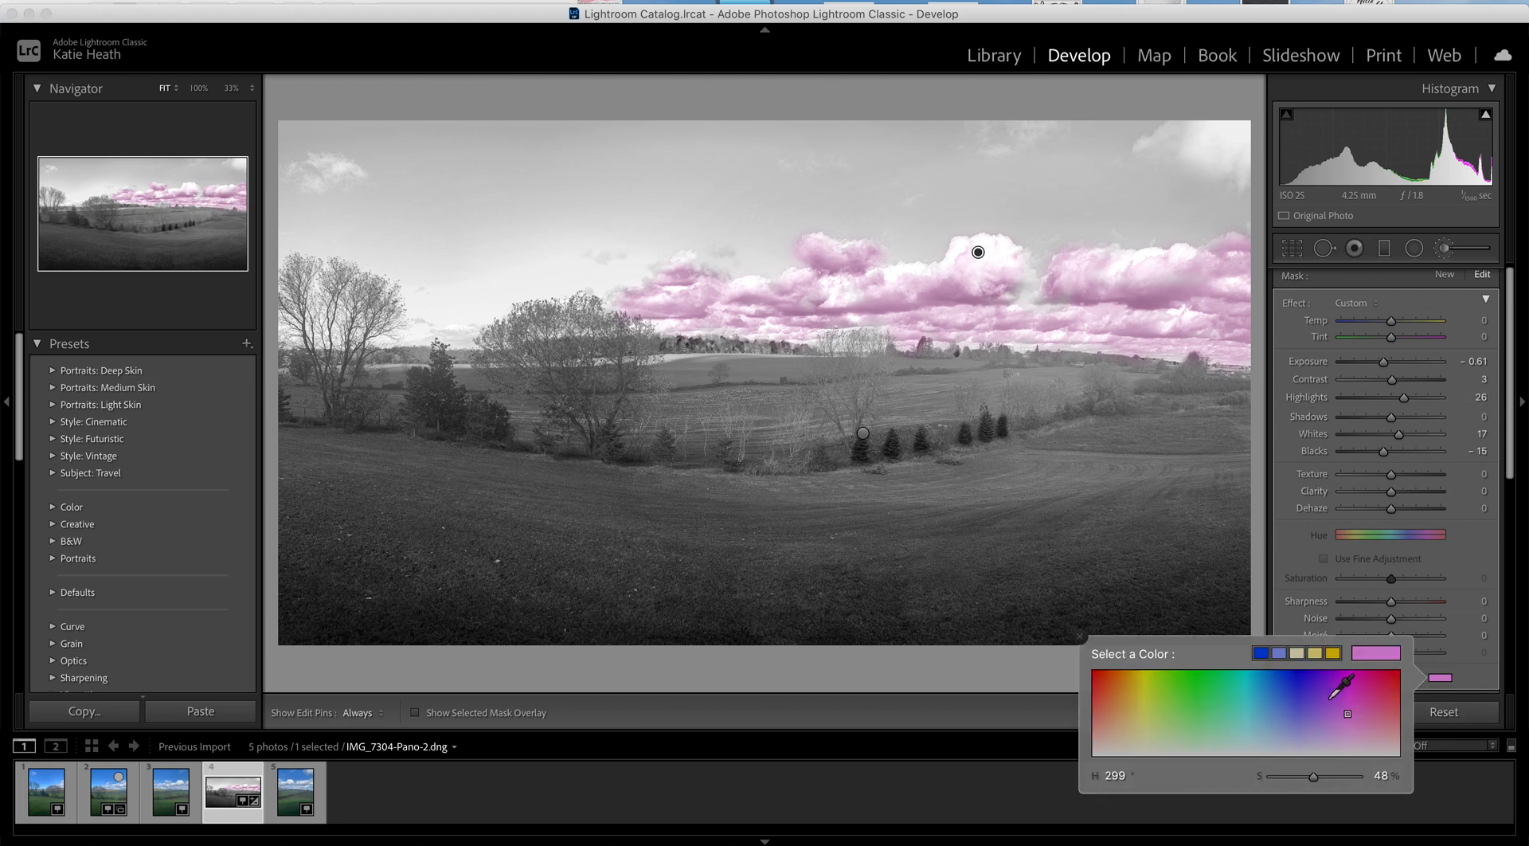
left_click_drag(1315, 782, 1238, 780)
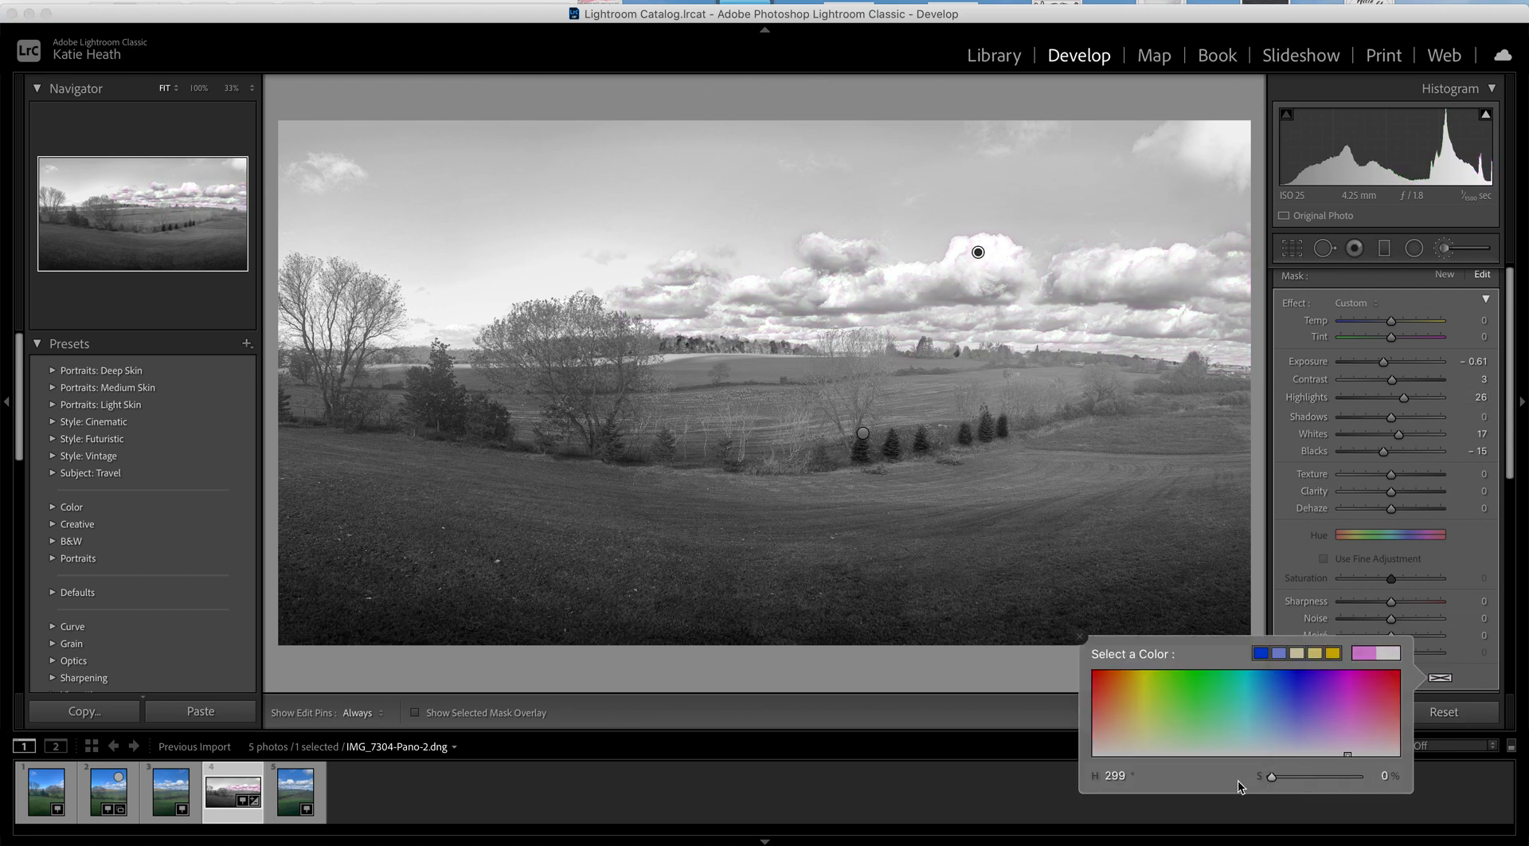
mouse_move(1395, 378)
left_mouse_down()
mouse_move(1424, 379)
mouse_move(1394, 379)
mouse_move(1410, 380)
left_mouse_up()
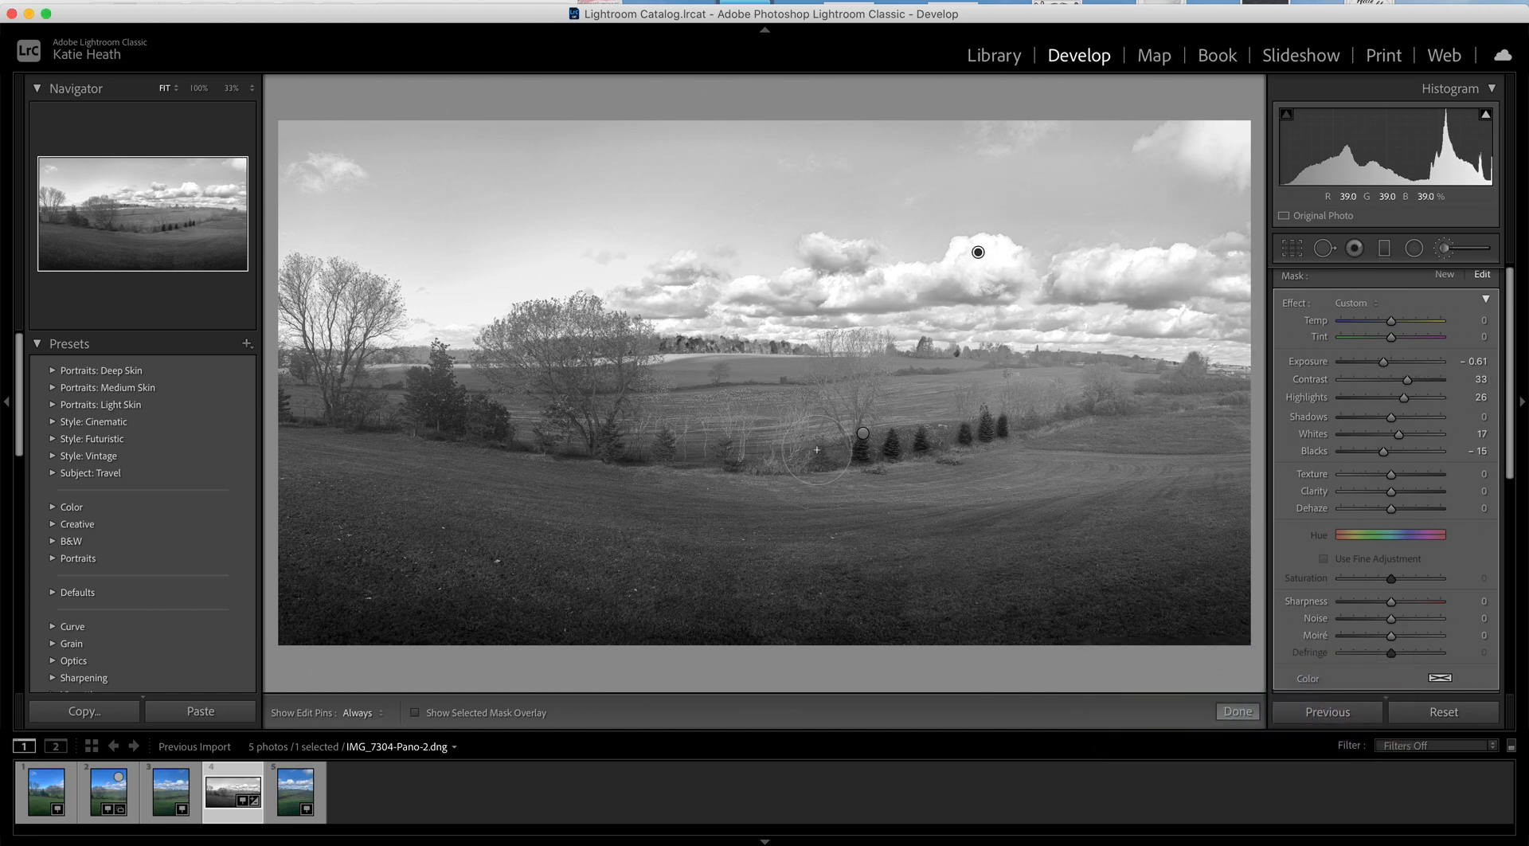
Set the evergreen mask's Contrast to -3 and raise its Shadows, finishing with the cloud mask selected again.
left_click(863, 435)
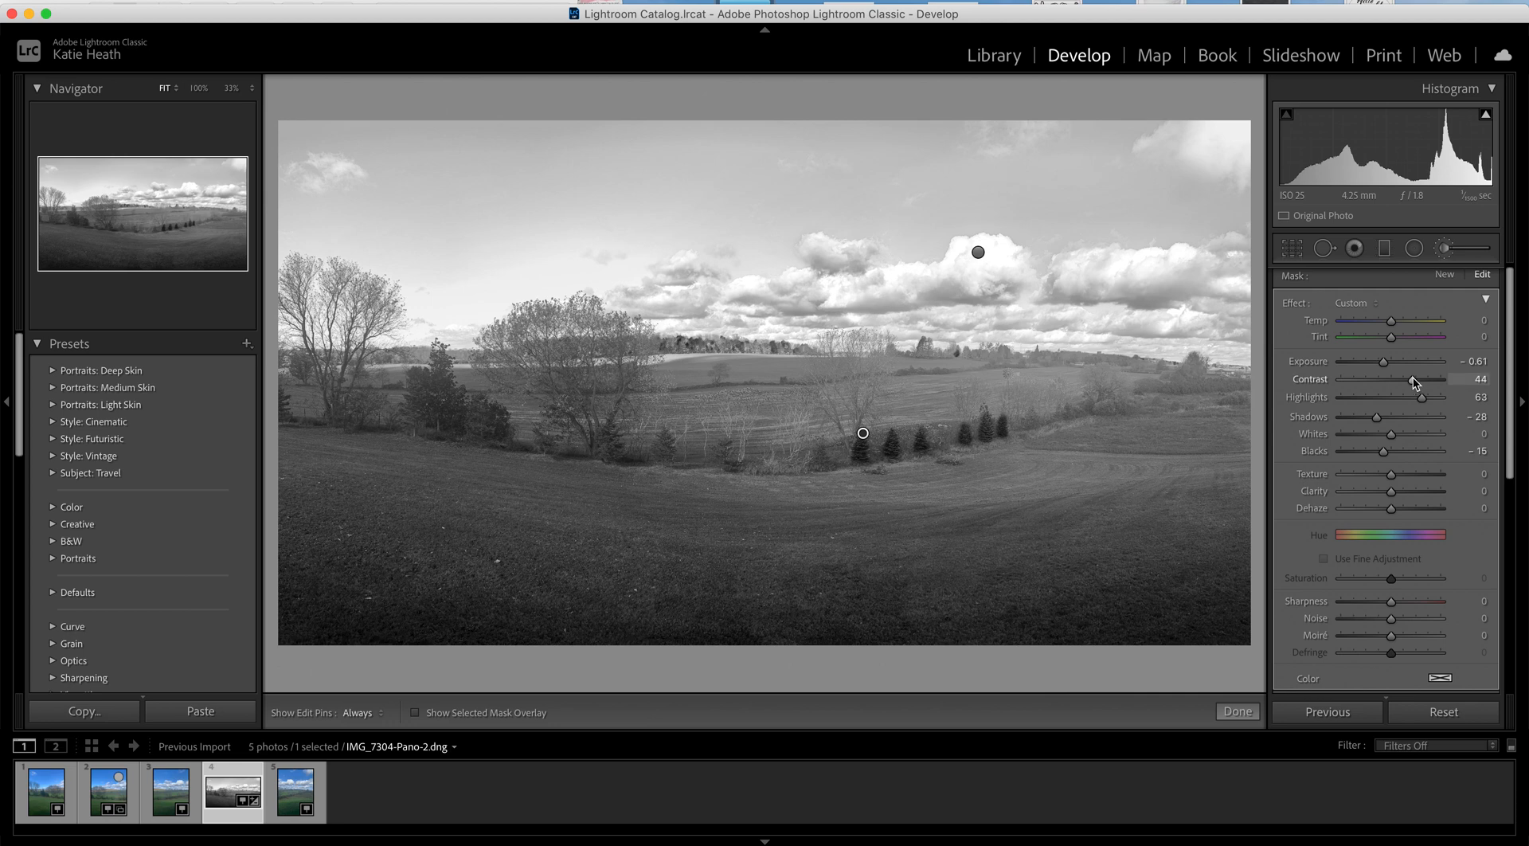
left_click_drag(1413, 378, 1388, 379)
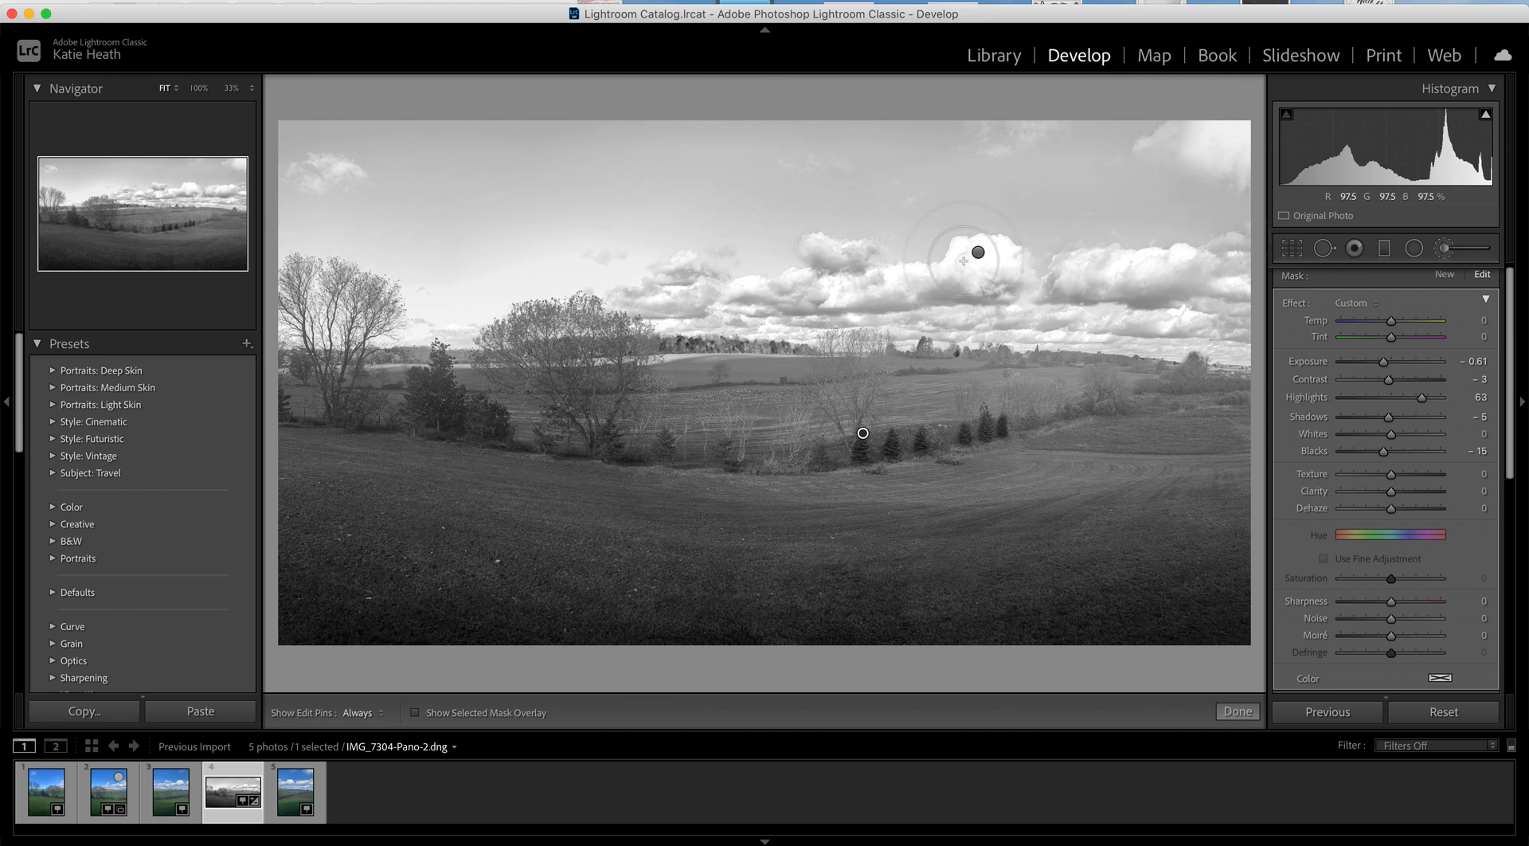
left_click(978, 252)
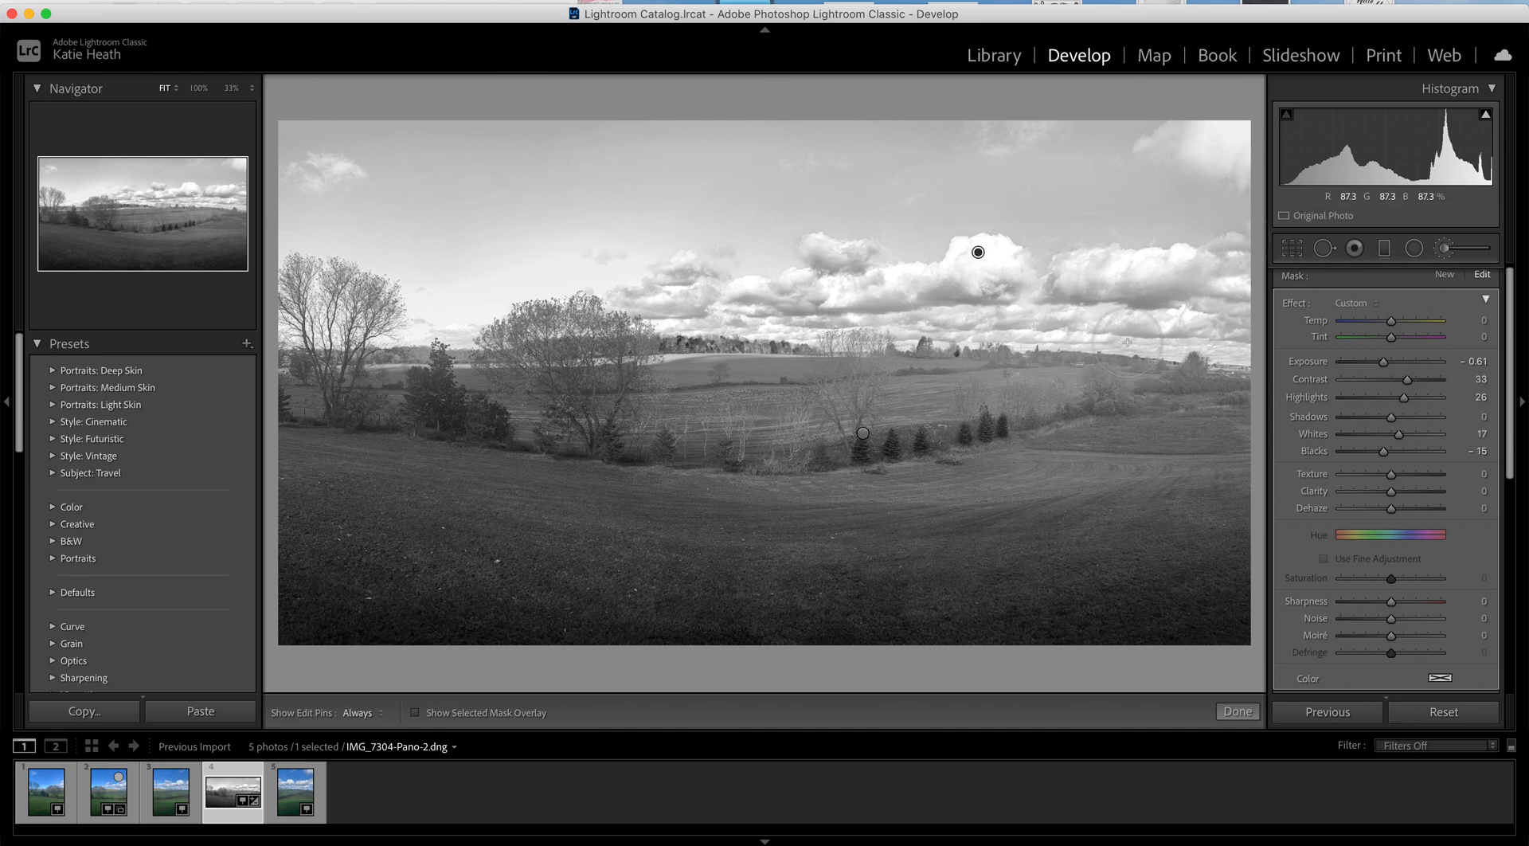